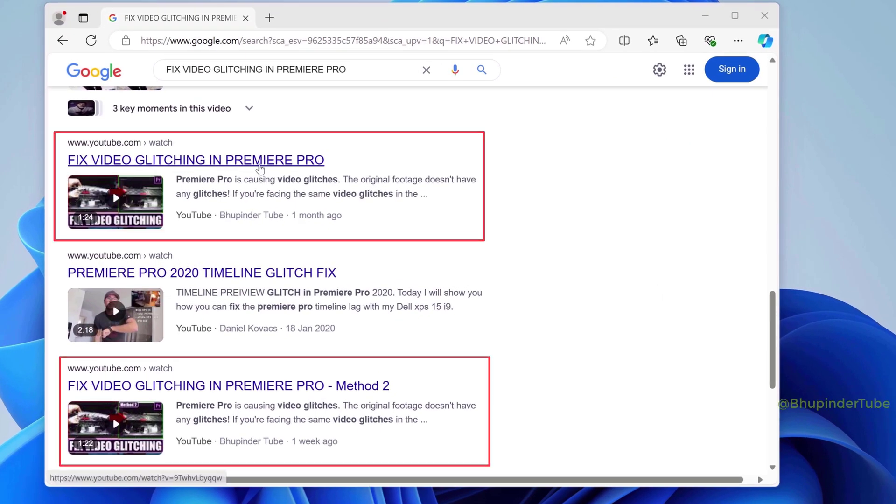
- Open the Method 2 glitch-fix video and expand its pinned comment listing other fixes
left_click(157, 162)
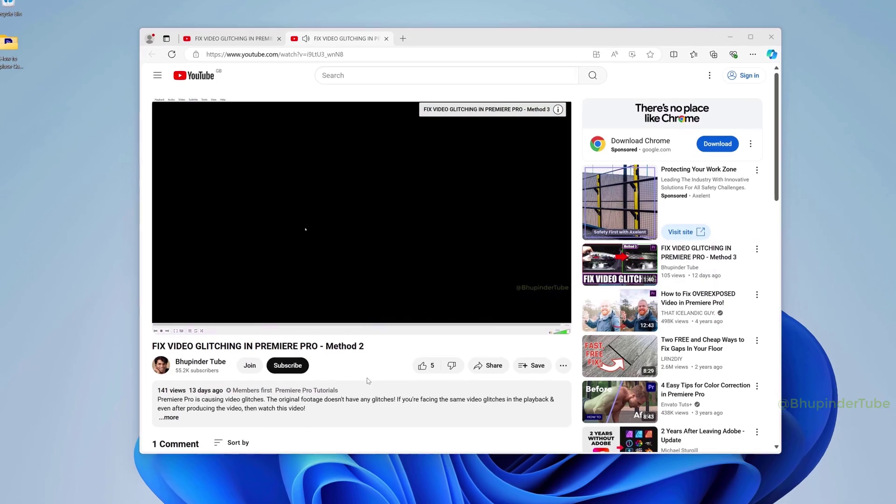
scroll(366, 397, "down", 3)
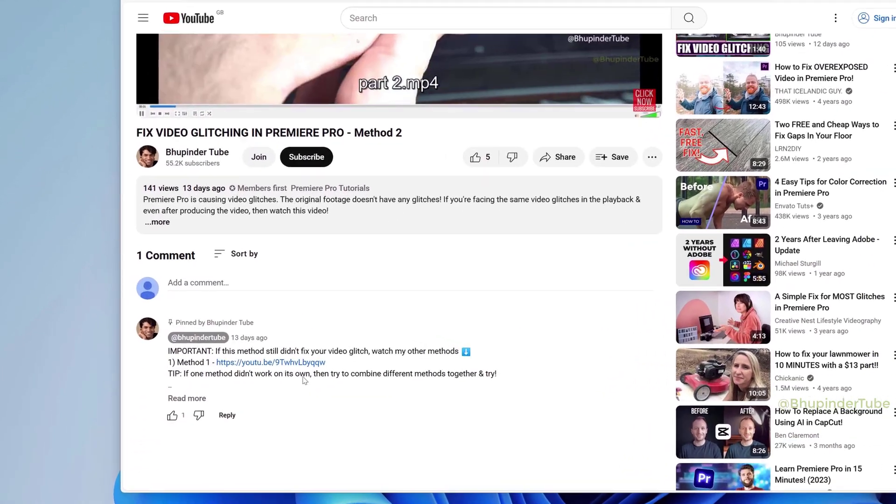
scroll(599, 396, "down", 2)
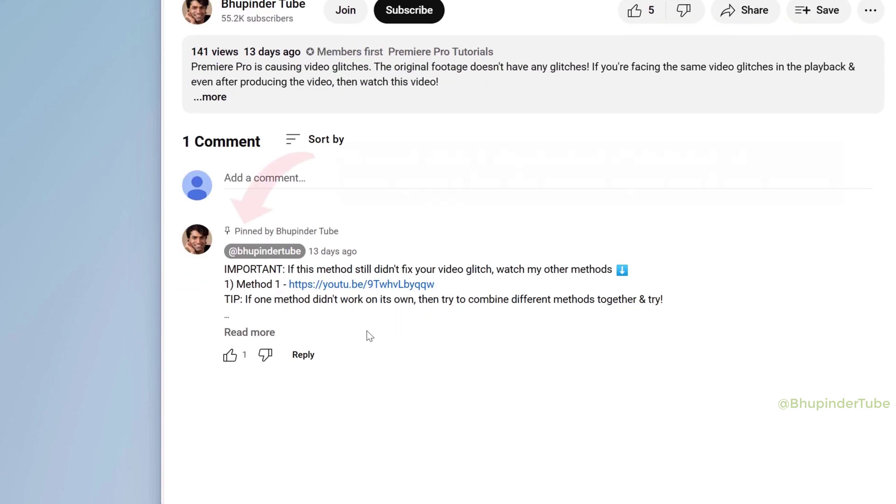
left_click(268, 332)
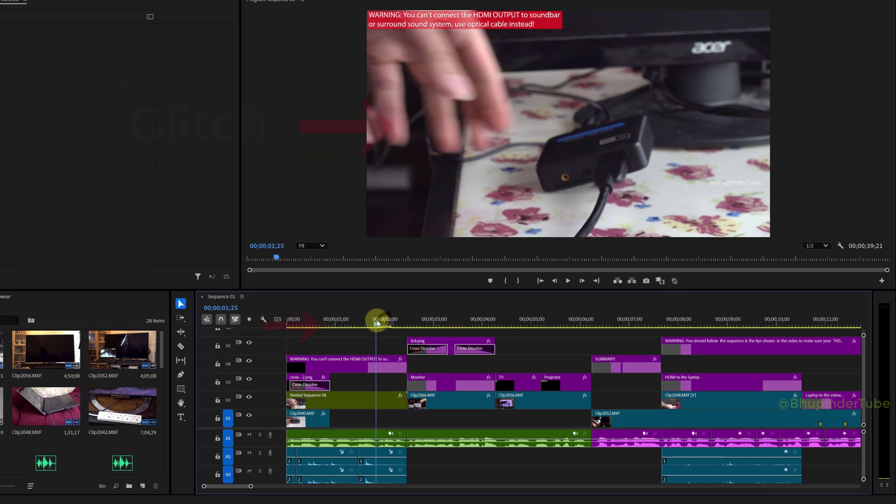
- Scrub to the glitched frame at 00;00;01;20 and open Nested Sequence 06
left_click(404, 330)
left_click_drag(365, 323, 369, 323)
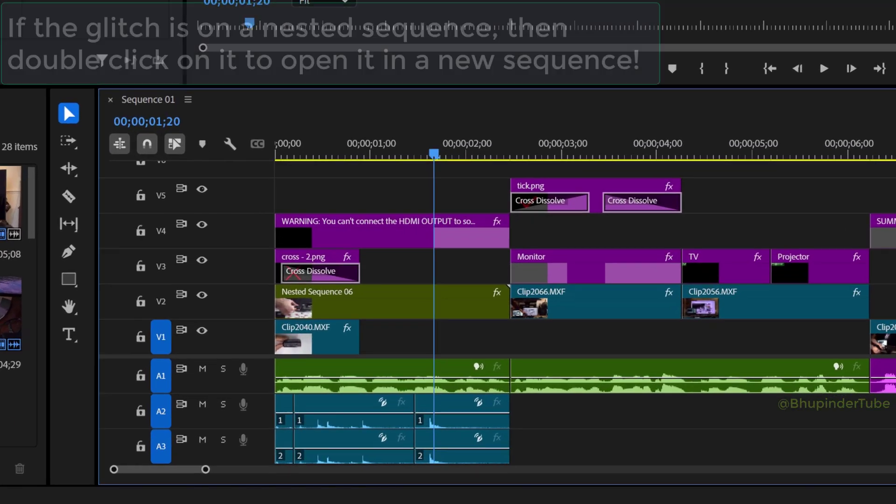
double_click(441, 303)
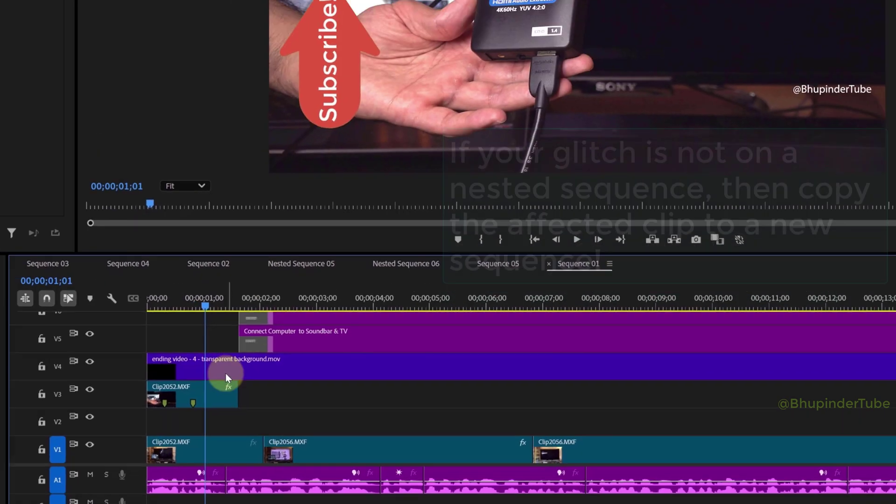
- Select and copy the Clip2052.MXF clip on track V3
left_click(256, 424)
key("ctrl+c")
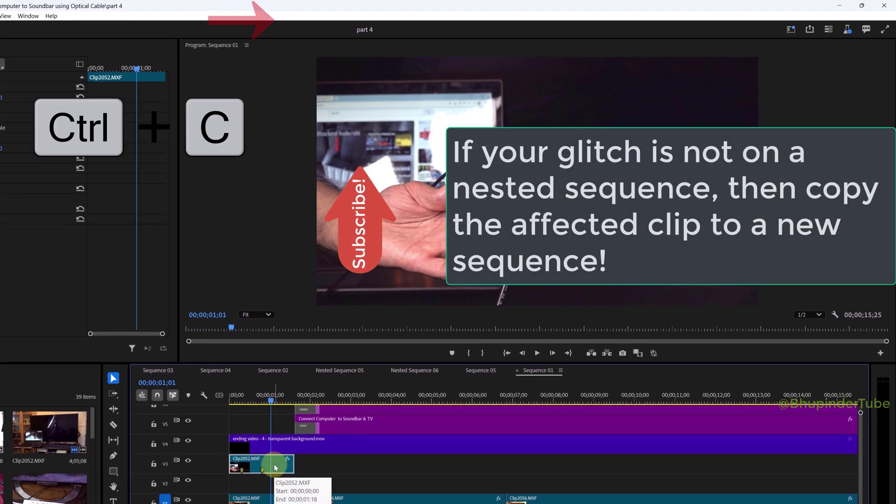
right_click(275, 468)
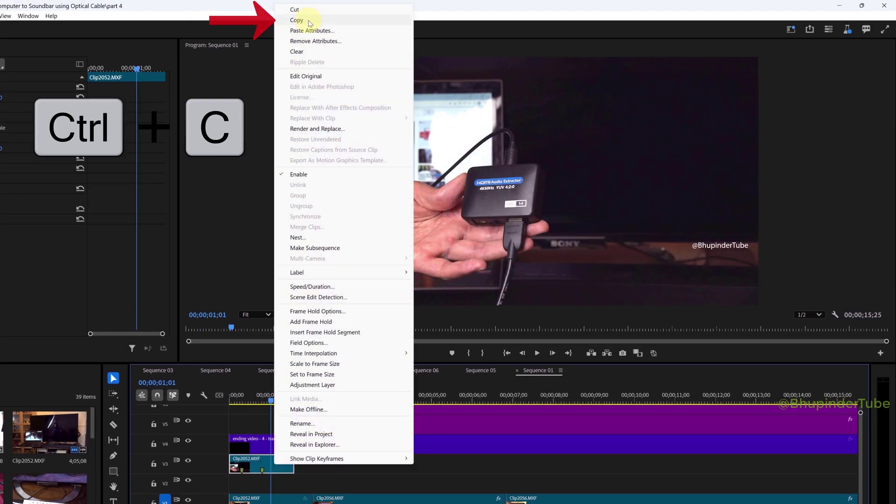
left_click(285, 21)
left_click(0, 16)
- Create a new sequence, Sequence 06, with the default settings
mouse_move(0, 32)
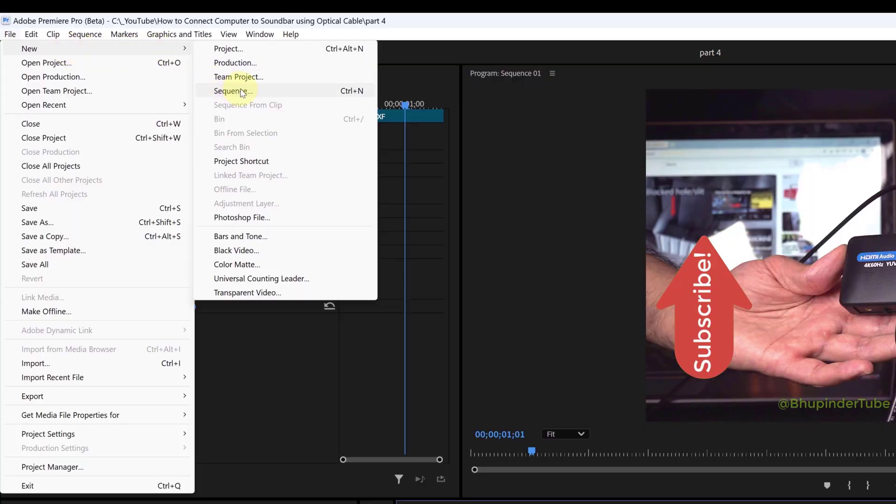
left_click(242, 91)
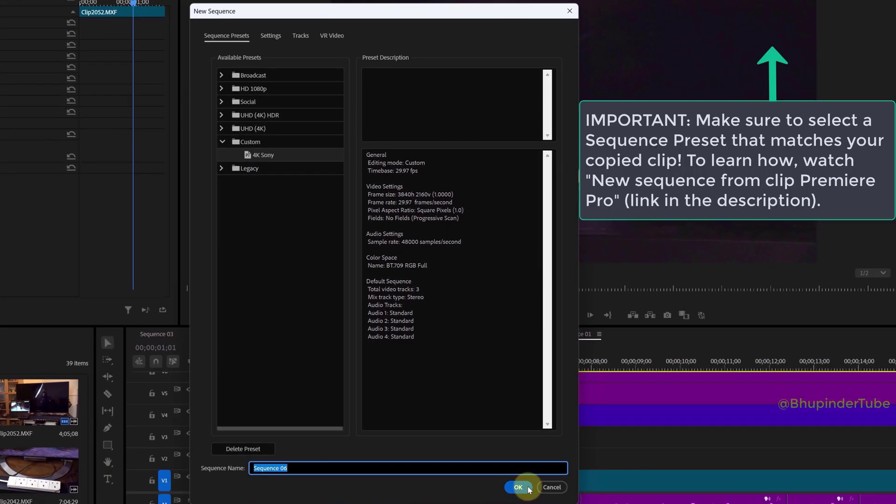
left_click(529, 488)
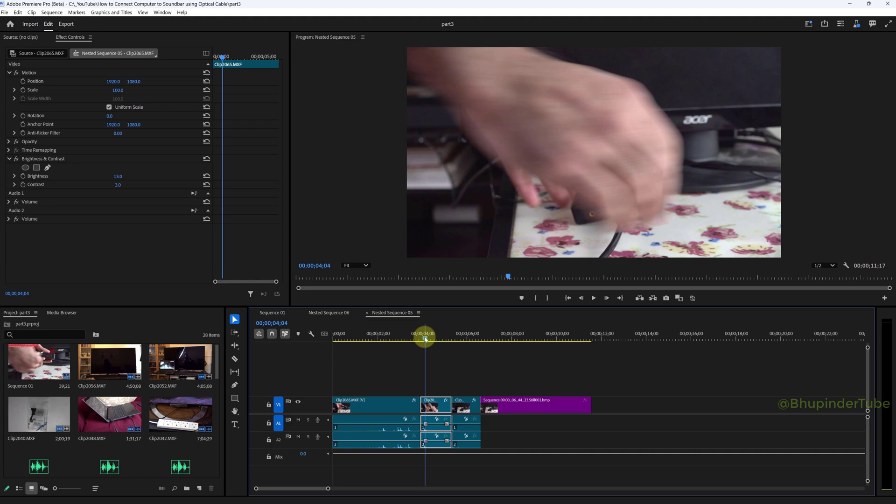
- Scrub to the glitch near 4 seconds and reveal its V1 clip in Explorer
left_click_drag(425, 340, 413, 353)
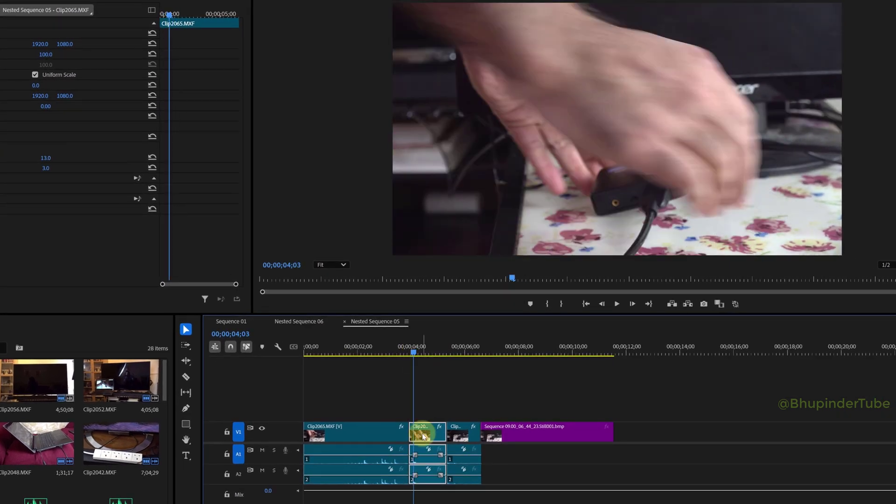
right_click(423, 437)
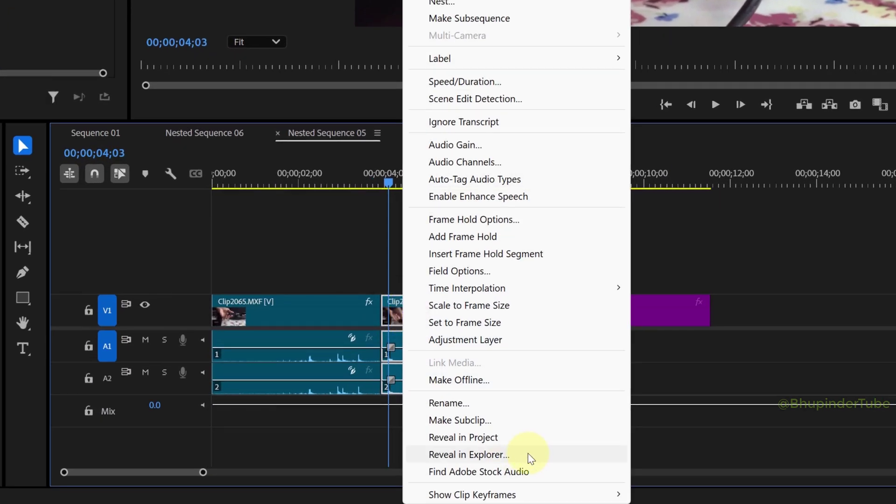
left_click(531, 453)
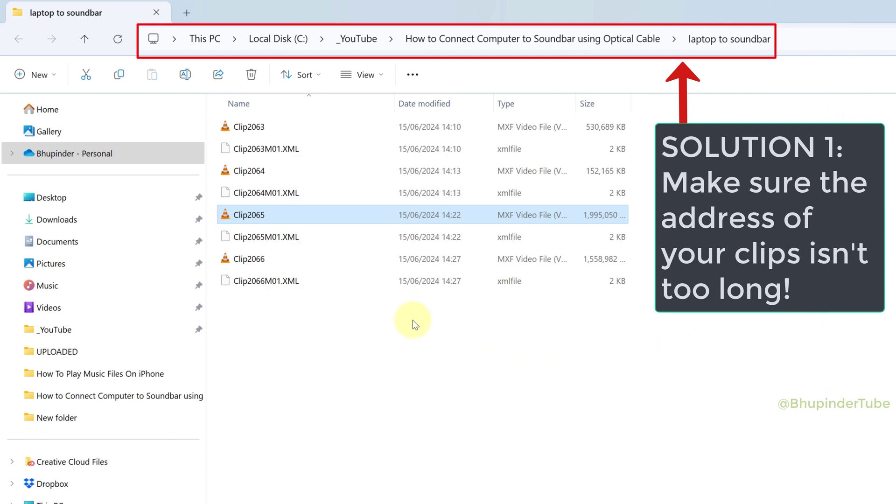
- Cut all eight clip files from 'laptop to soundbar' and paste them into the parent folder
left_click_drag(313, 317, 239, 119)
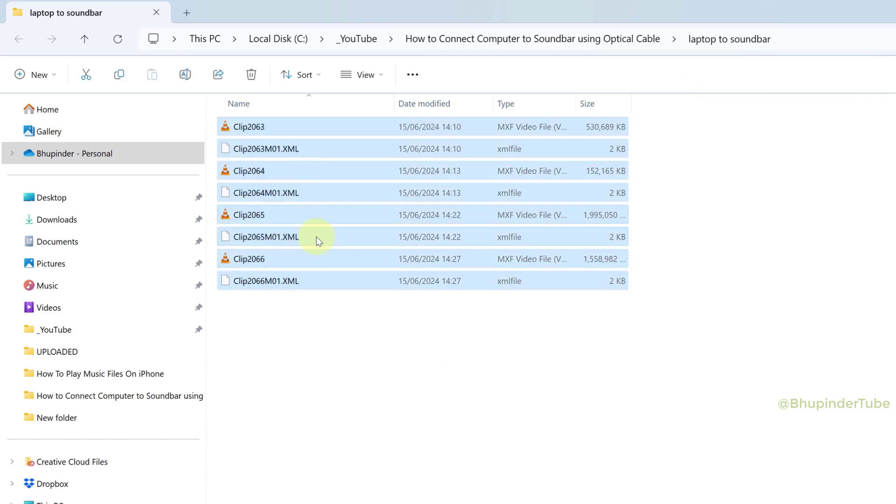
right_click(263, 191)
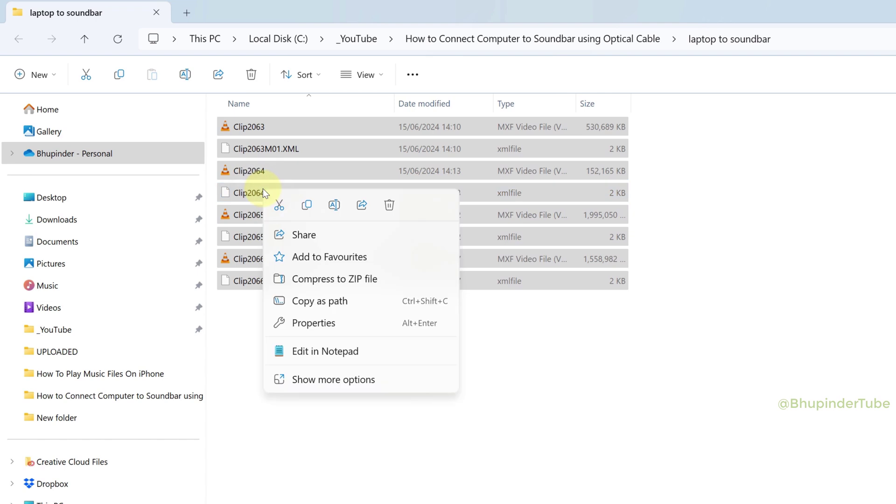
left_click(279, 208)
key("alt+Up")
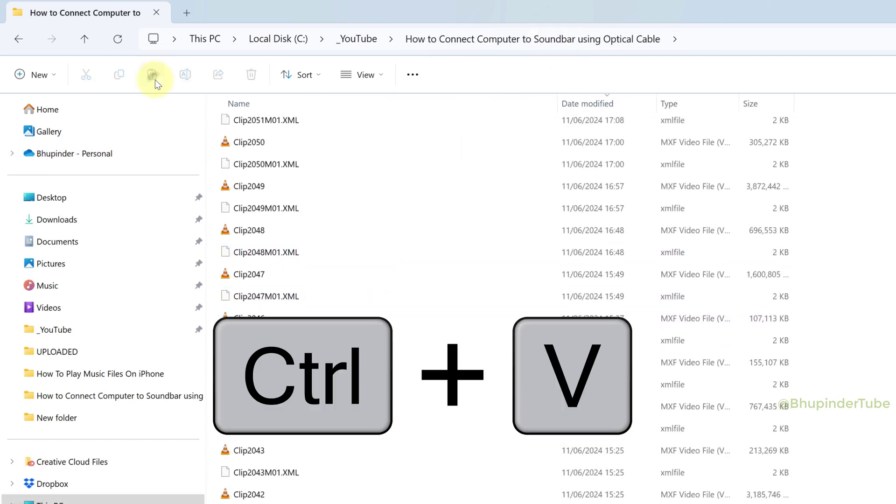
left_click(155, 80)
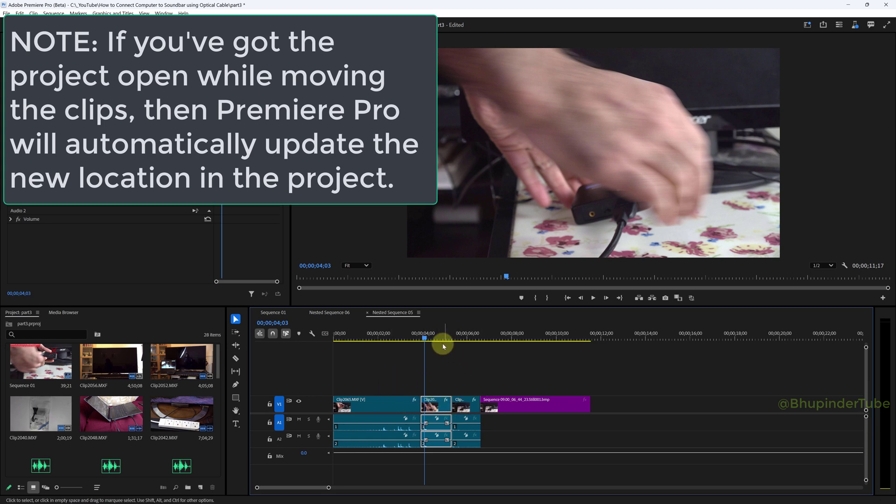
- Play Nested Sequence 05 through the 4-second glitch, then select Clip2065 in Sequence 03
left_click_drag(428, 338, 400, 338)
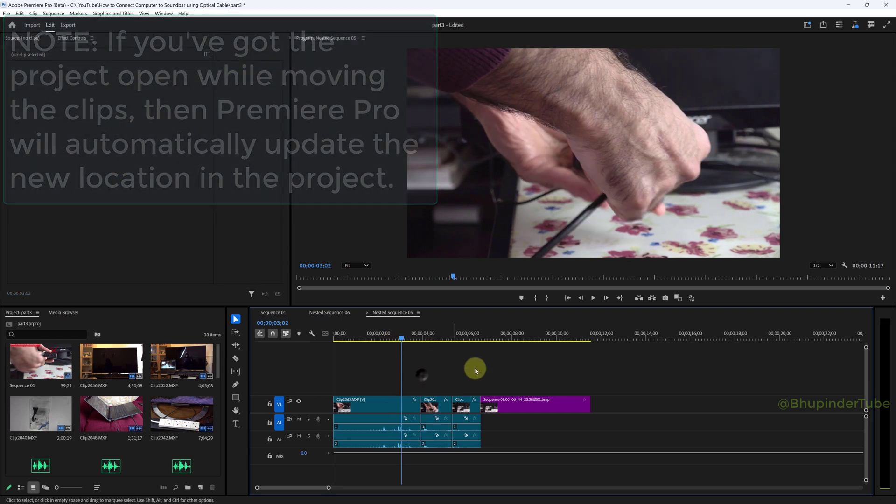
key("space")
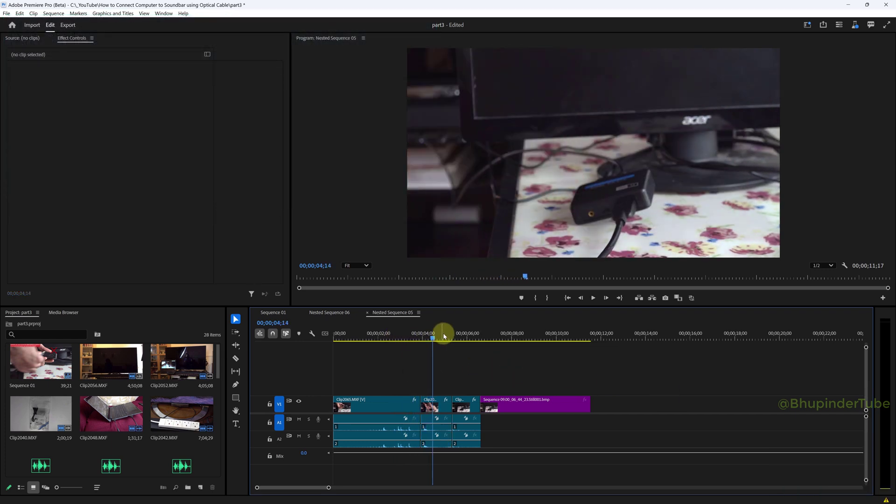
left_click_drag(443, 332, 418, 337)
key("space")
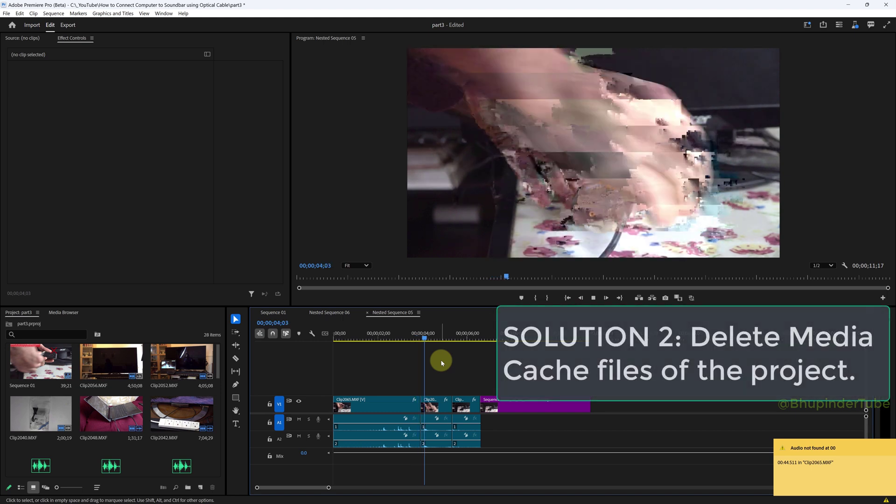
key("space")
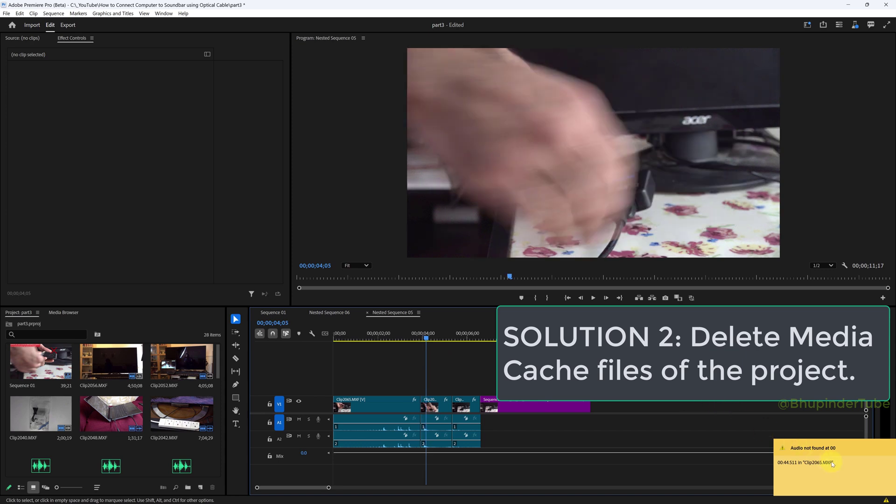
left_click(395, 402)
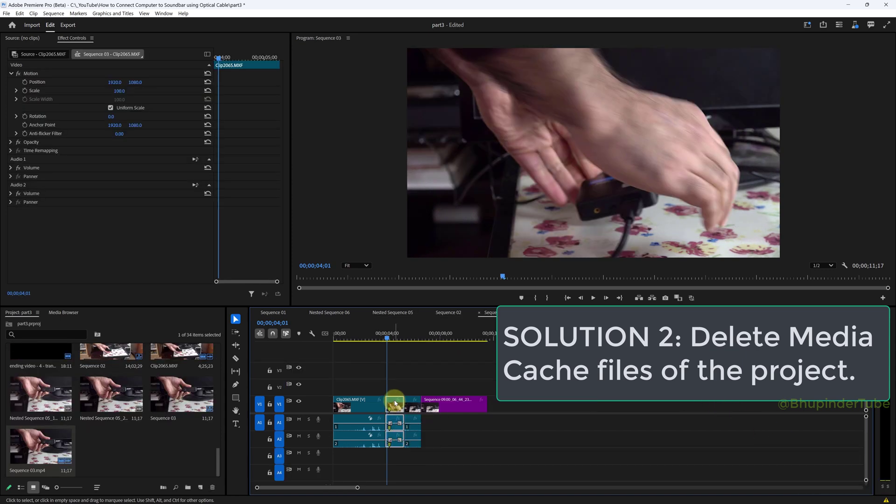
- Close all projects, saving changes to part3.prproj
left_click(7, 14)
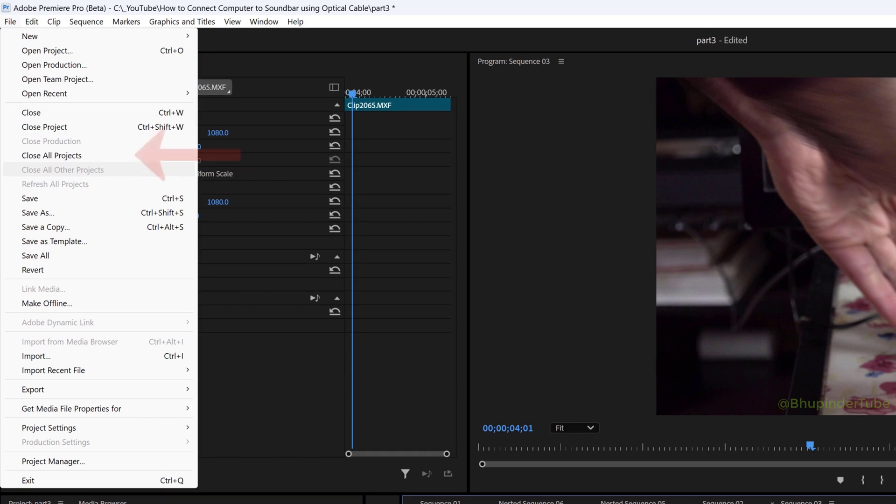
left_click(68, 161)
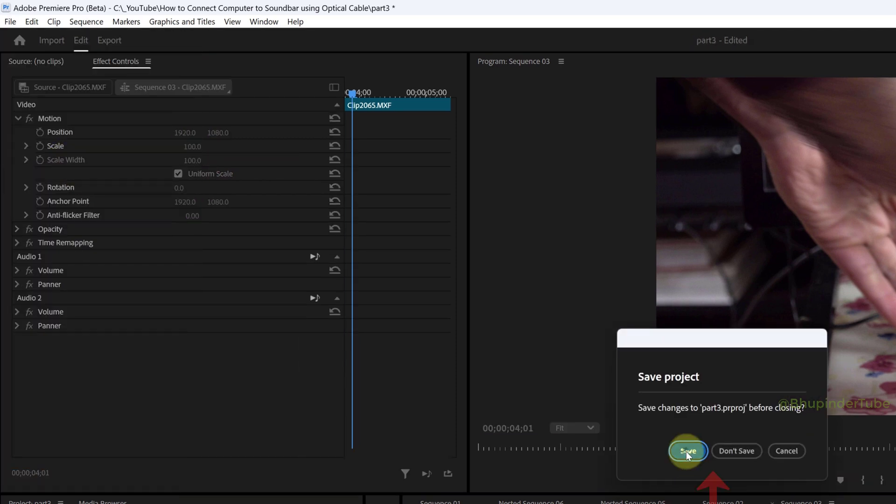
left_click(687, 452)
- Delete all media cache files from the Media Cache preferences
left_click(36, 22)
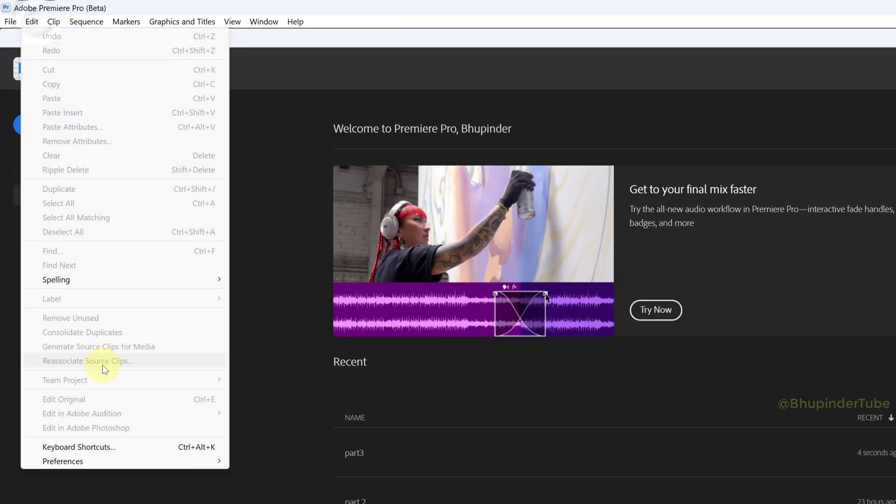
mouse_move(124, 461)
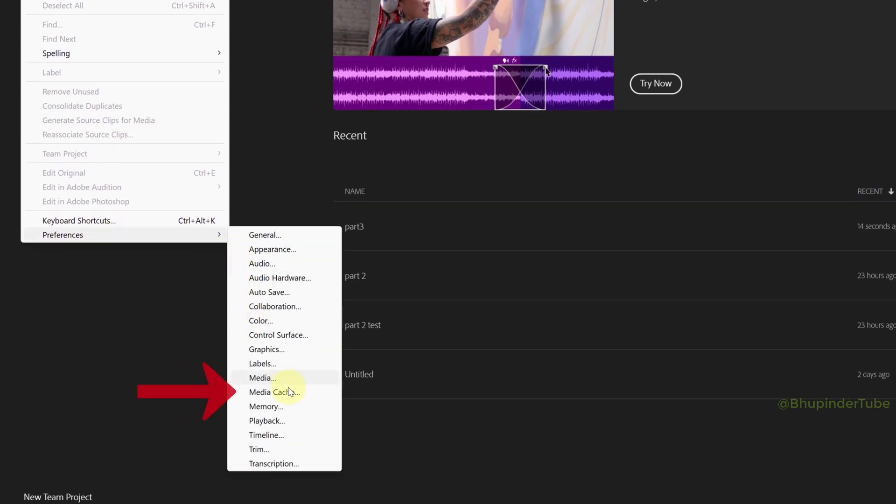
left_click(275, 392)
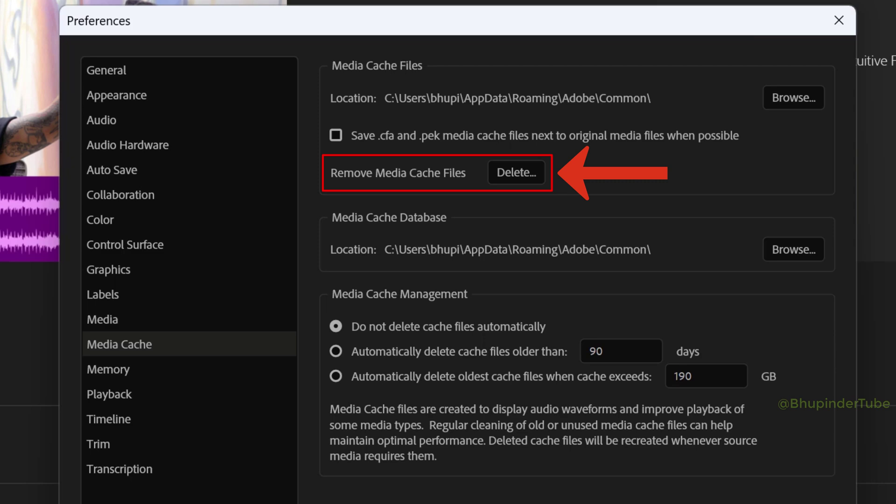
left_click(530, 172)
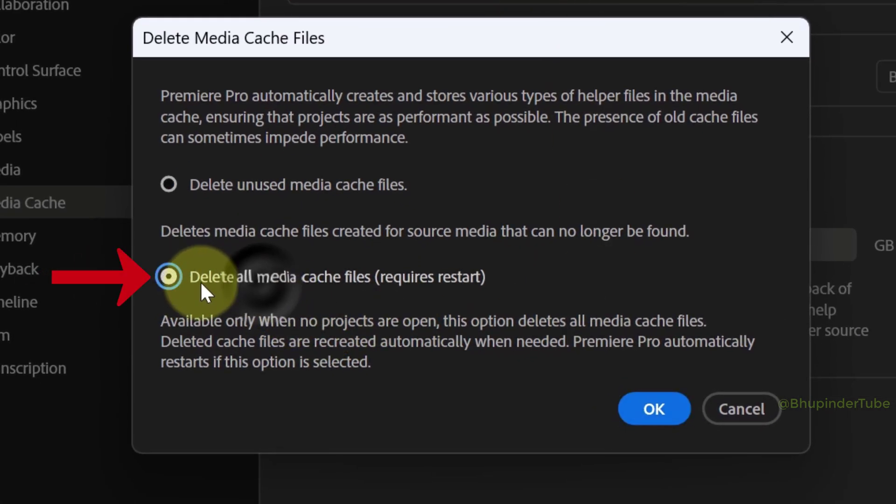
left_click(654, 410)
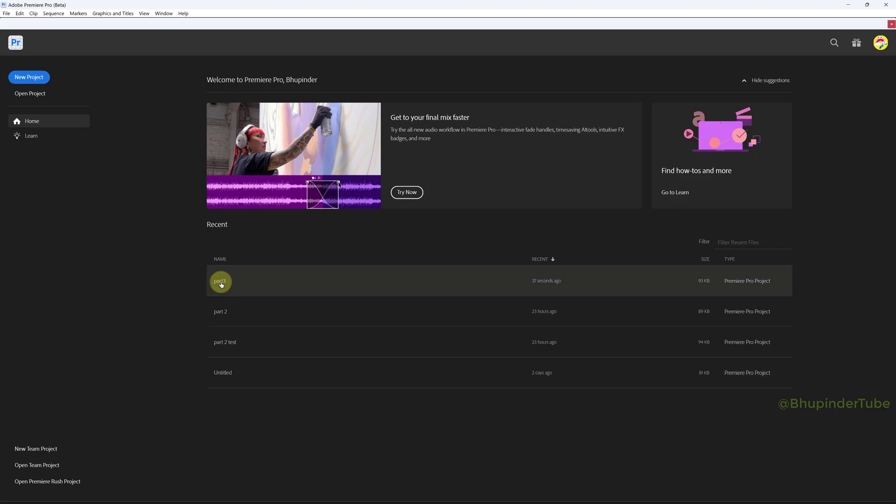
- Reopen part3, replay the glitch, export Sequence 03, and play Sequence 03_1.mp4 in VLC
left_click(221, 283)
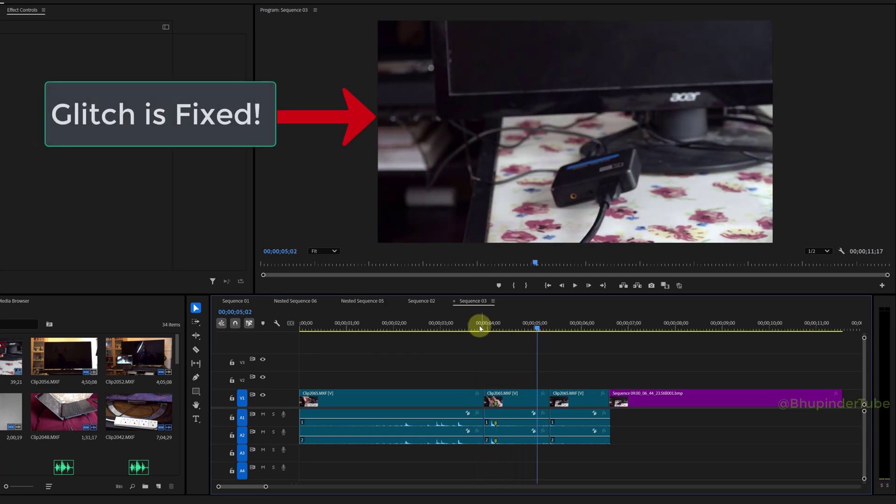
left_click(478, 328)
key("space")
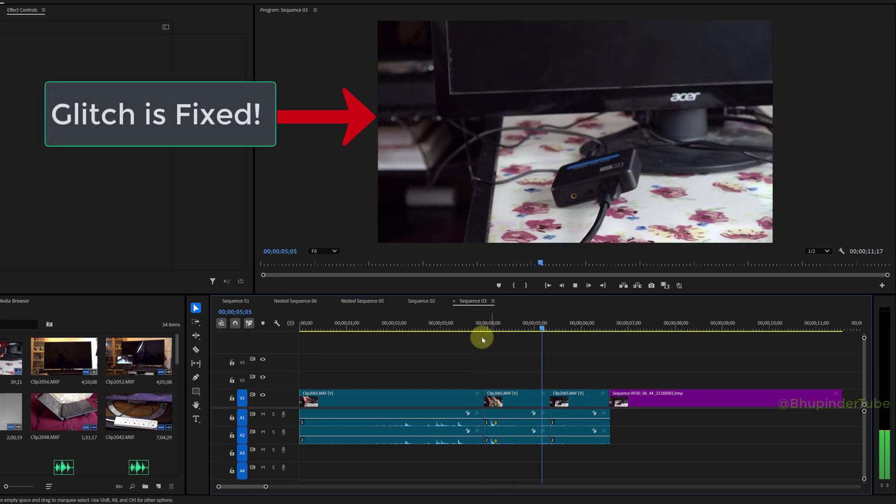
left_click(469, 329)
left_click(878, 485)
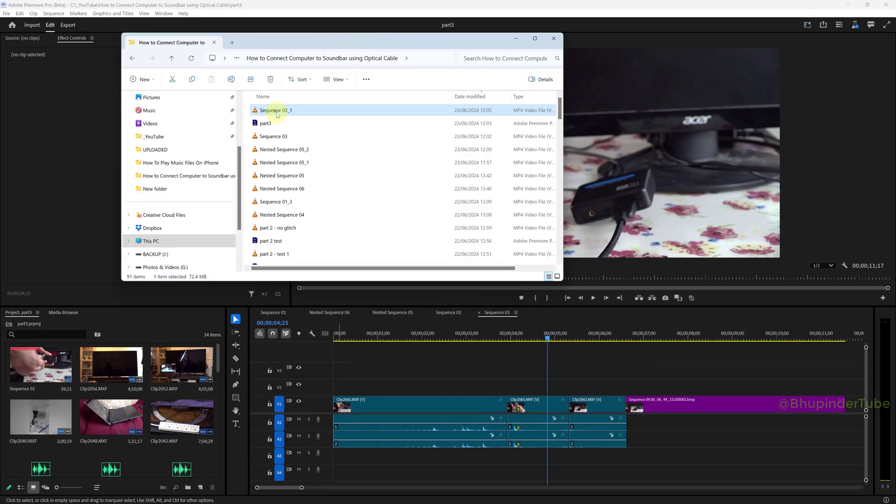
double_click(277, 115)
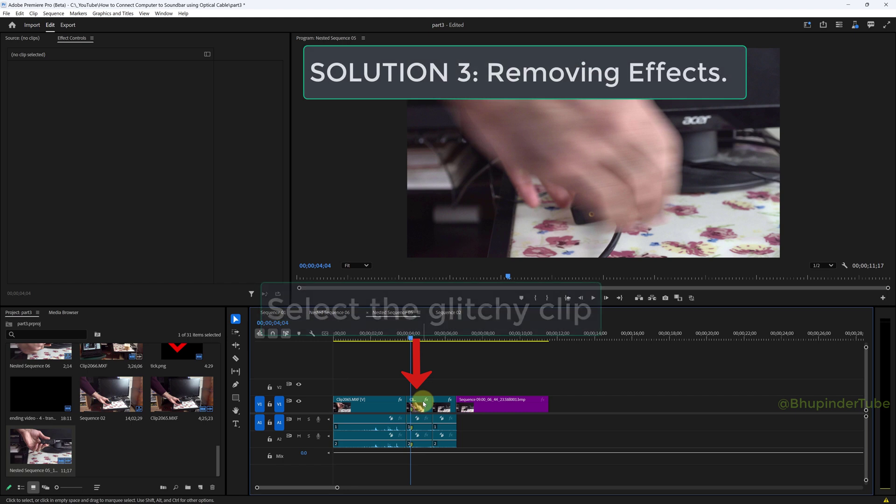
- Copy the glitchy clip with its effects and paste it into a new Sequence 05
left_click(423, 404)
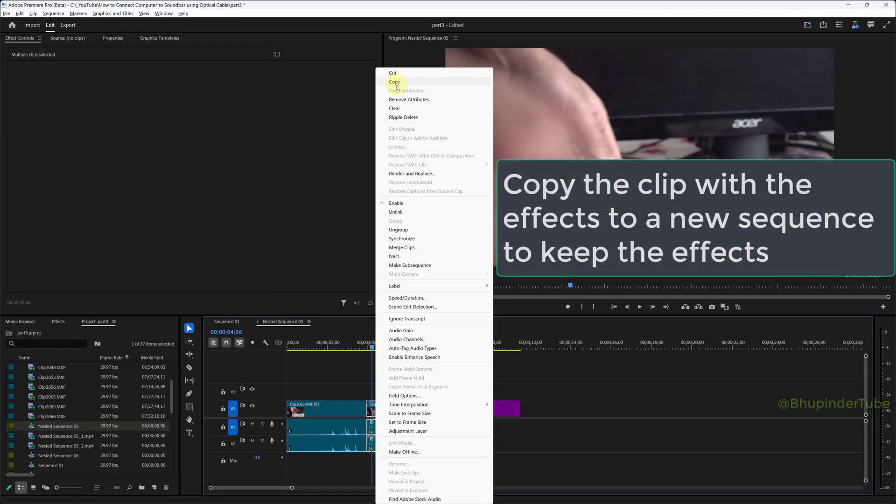
left_click(394, 82)
key("ctrl+n")
left_click(546, 427)
key("ctrl+v")
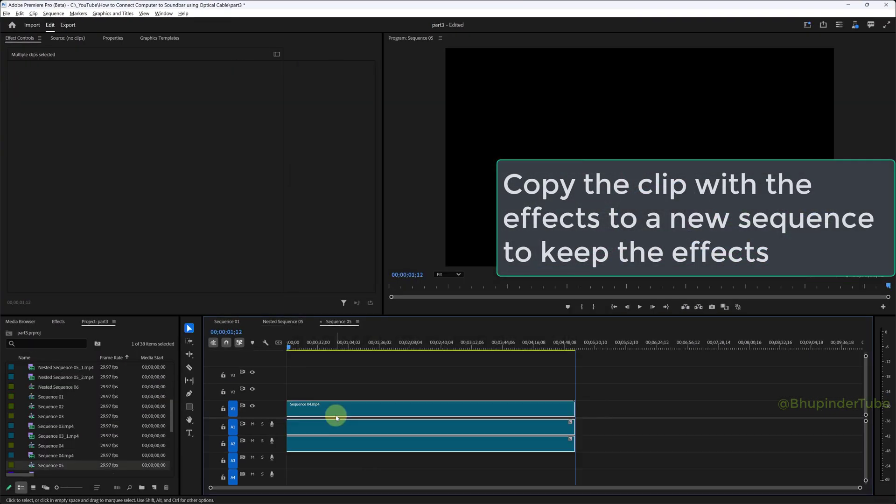
key("backslash")
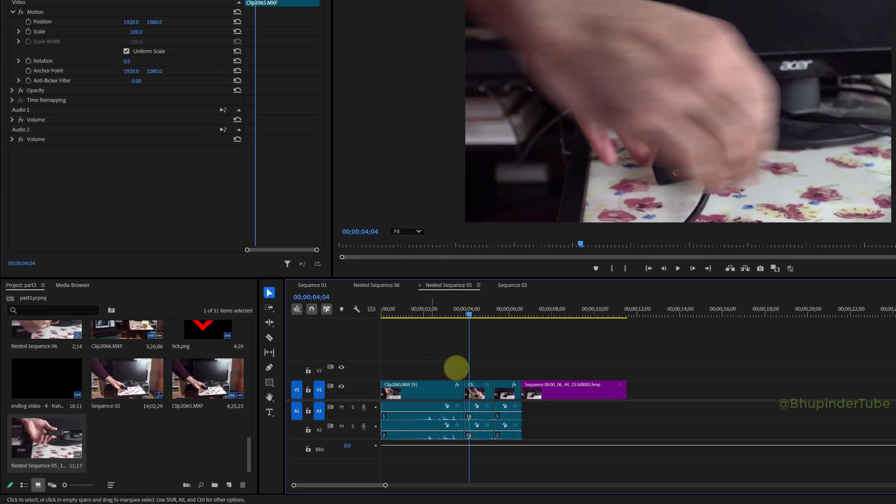
- Remove motion, opacity and Brightness & Contrast attributes from all Nested Sequence 05 clips
left_click_drag(456, 368, 580, 386)
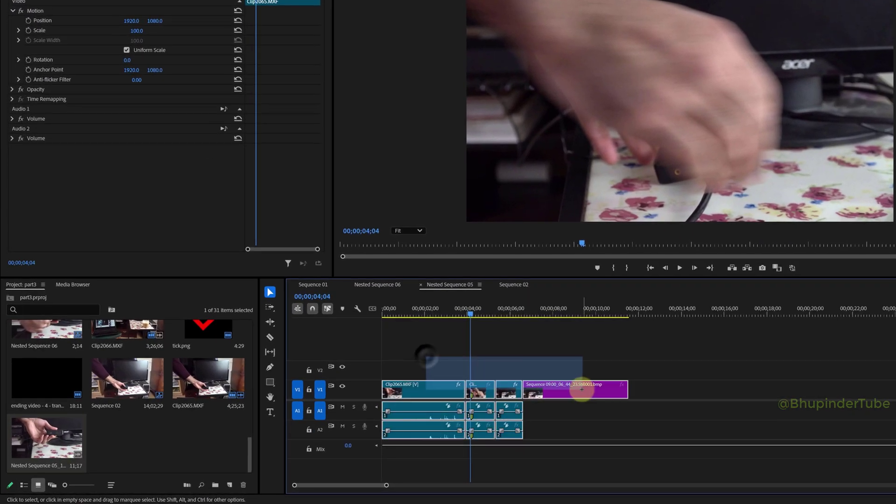
right_click(436, 390)
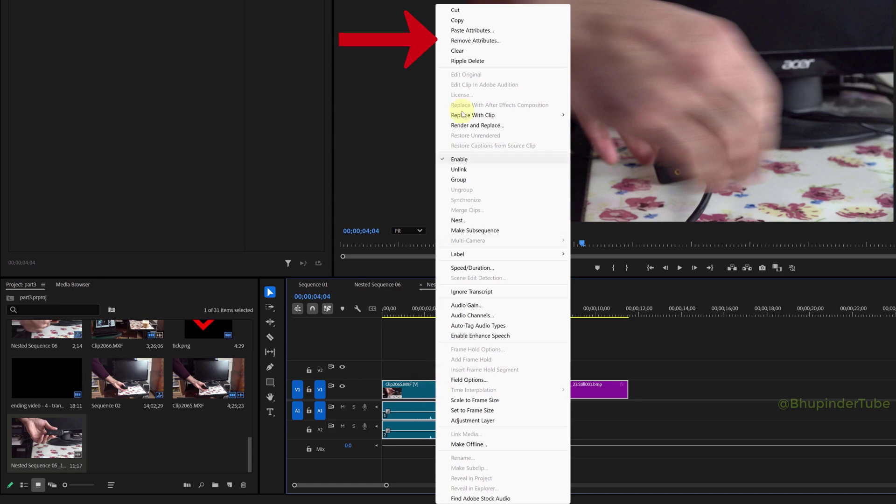
left_click(483, 42)
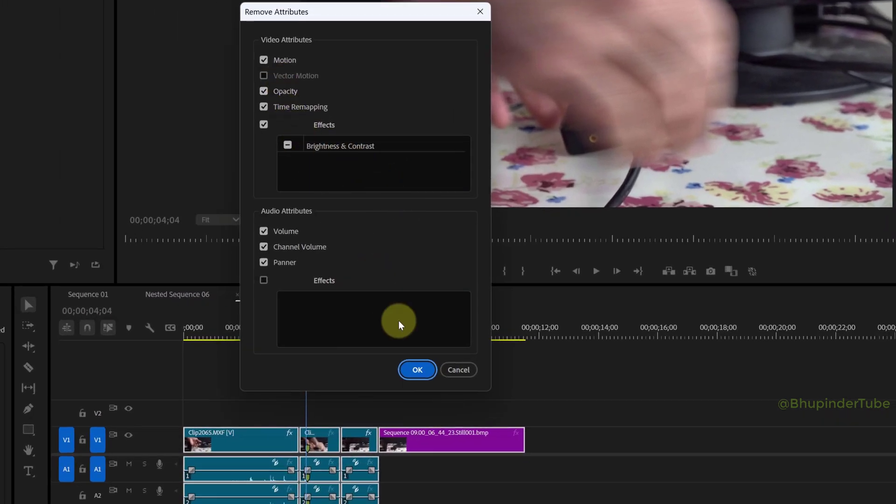
left_click(417, 370)
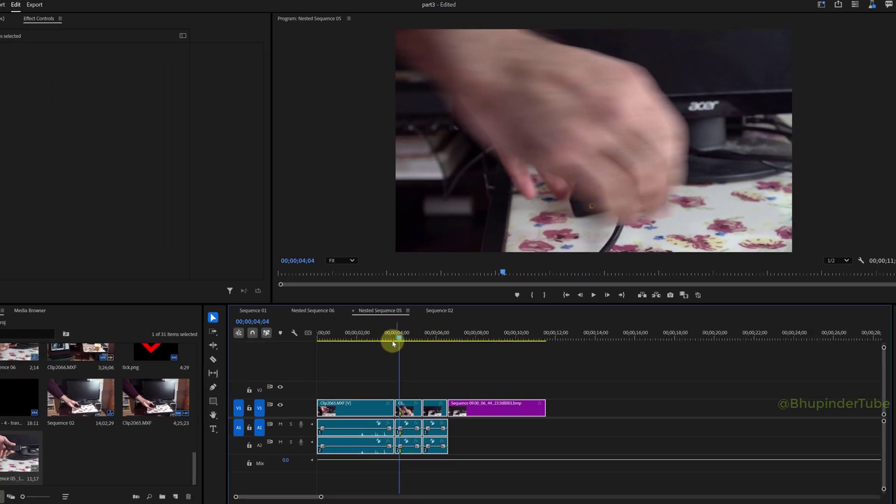
left_click(415, 340)
- Replay the section around 04;00 to check for the glitch
left_click_drag(415, 340, 404, 339)
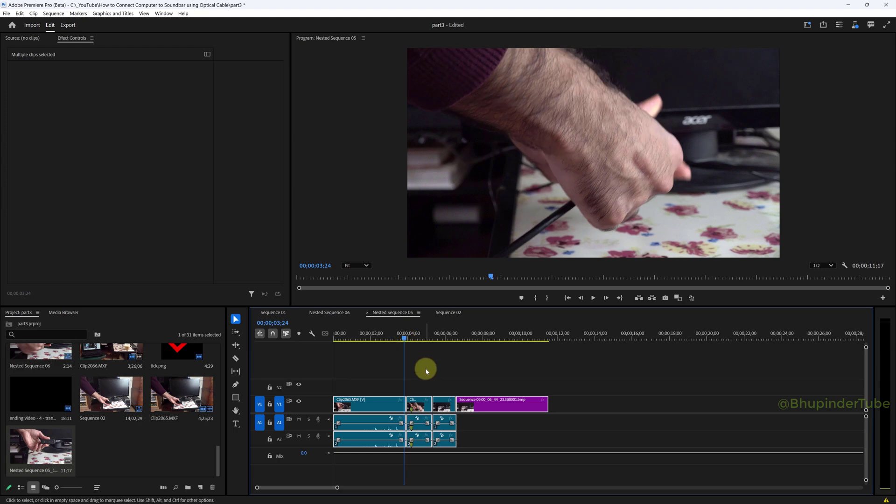
key("space")
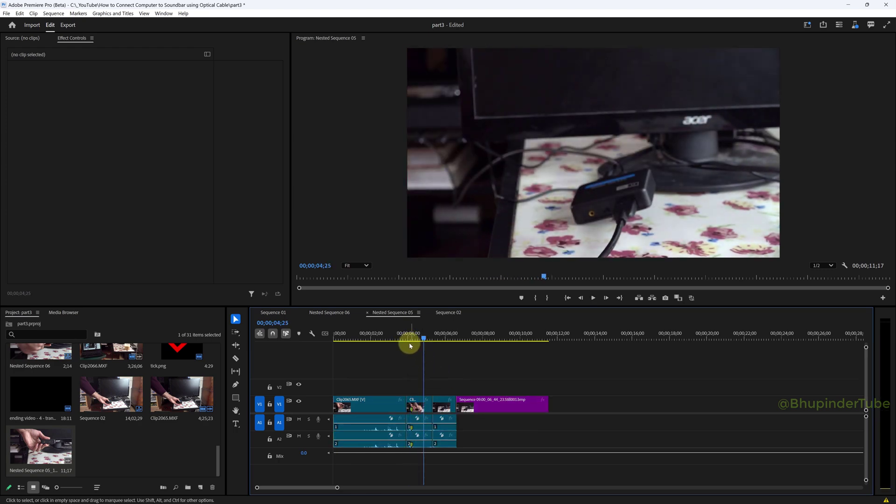
left_click(408, 339)
key("space")
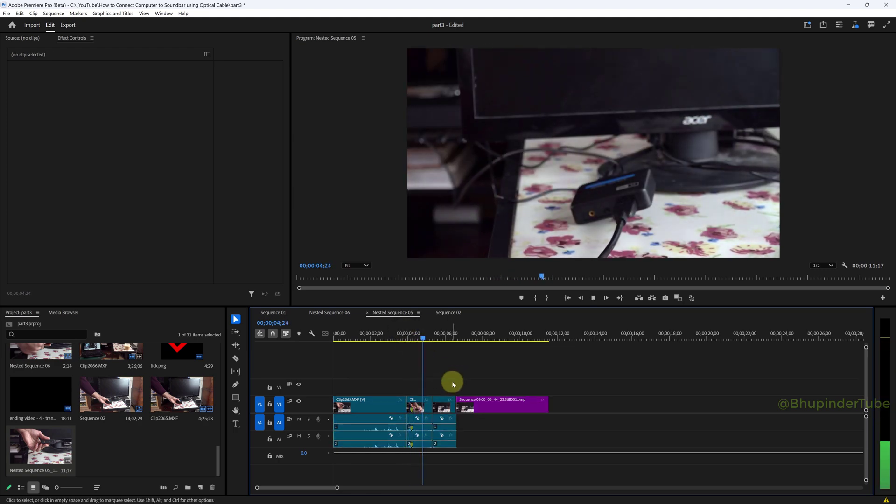
left_click(400, 338)
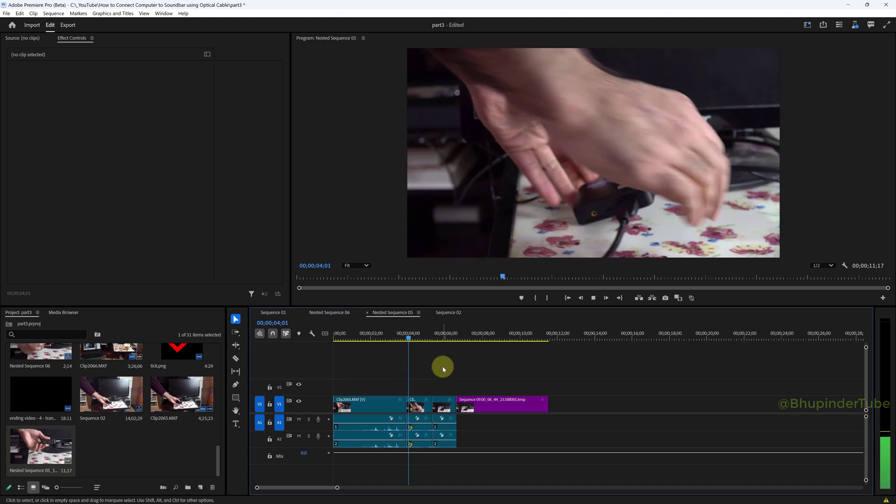
- Export Nested Sequence 05 and play the resulting Nested Sequence 05_2.mp4 in VLC
key("ctrl+m")
left_click(872, 487)
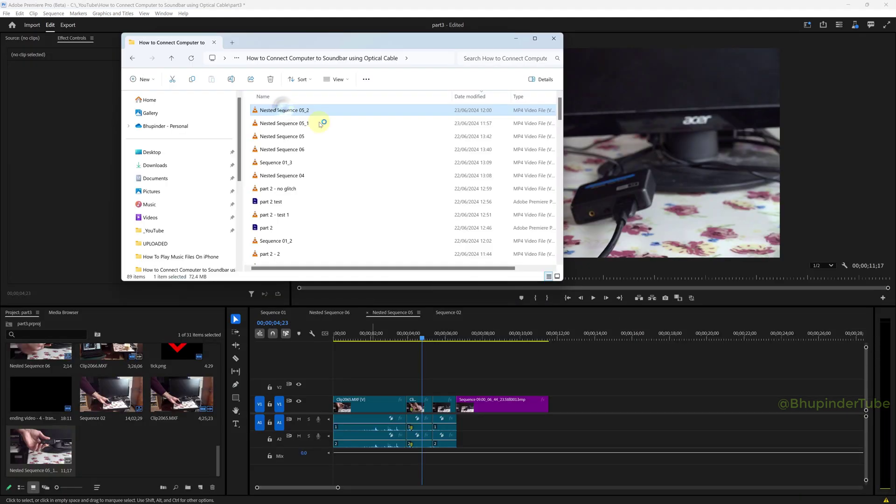
double_click(320, 124)
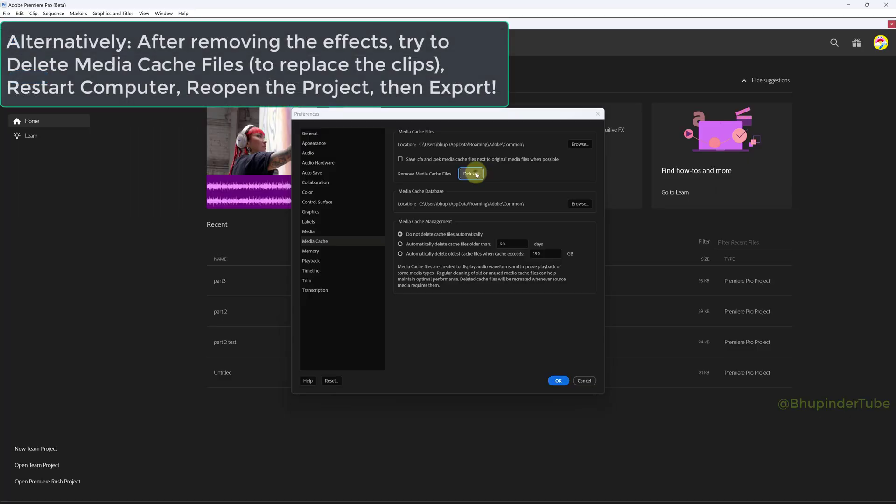
- Delete all media cache files and restart the computer
left_click(471, 174)
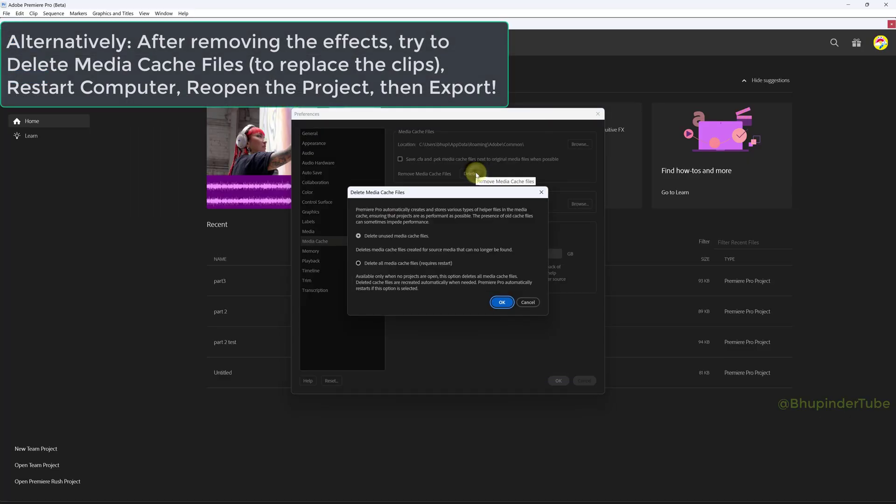
left_click(503, 303)
left_click(196, 488)
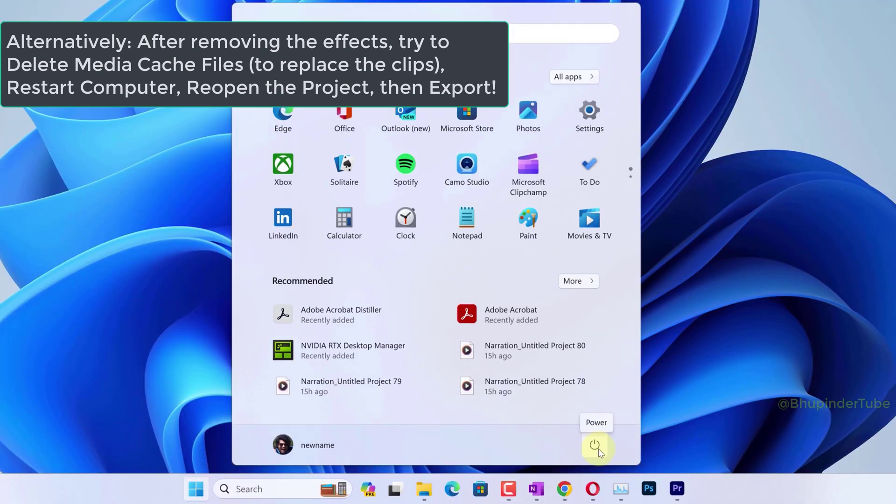
left_click(599, 449)
left_click(602, 415)
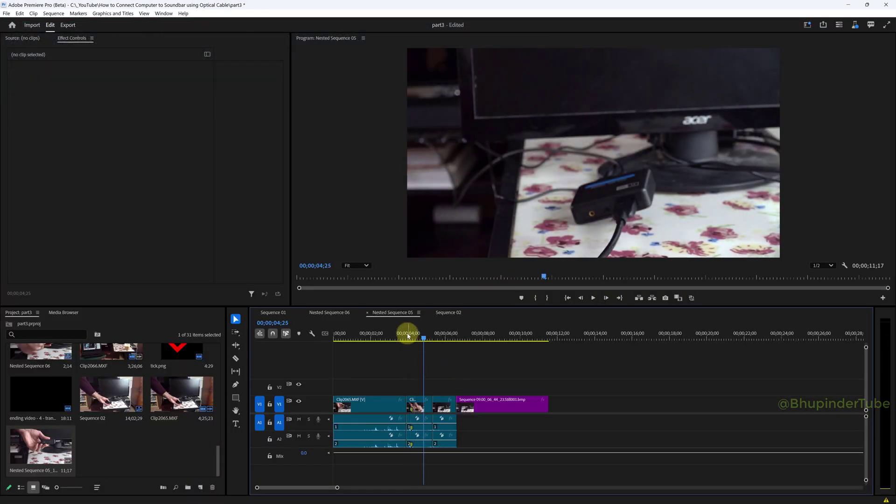
- Replay the timeline from around 04;00 and export the sequence again
left_click(407, 335)
key("space")
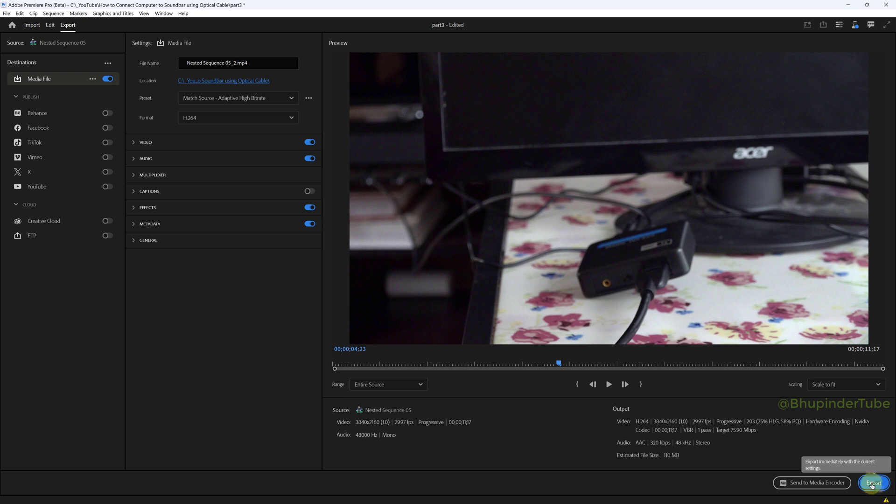
left_click(872, 483)
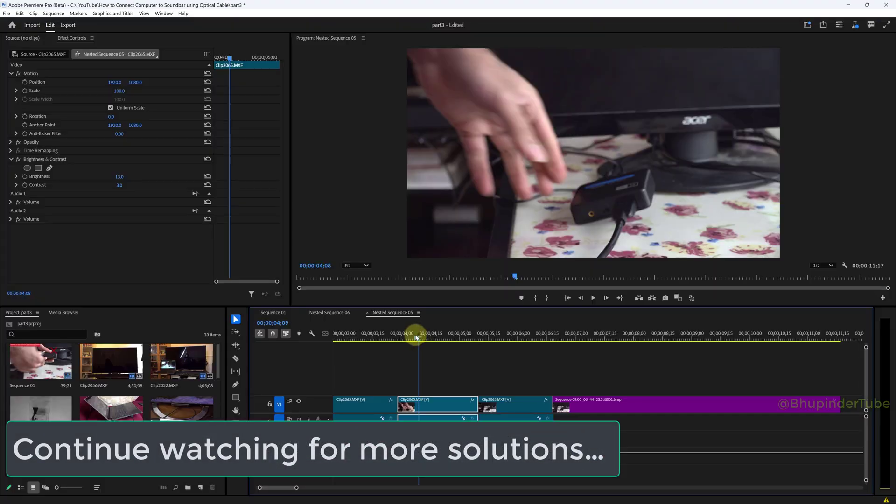
- Scrub the Nested Sequence 05 playhead back to the glitch frame at 04;05
left_click_drag(417, 337, 413, 337)
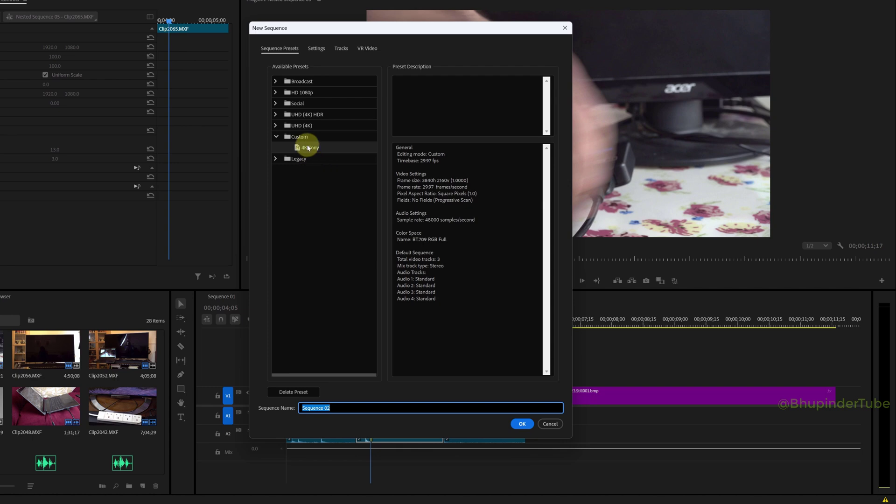
- Confirm the 3840×2160, 29.97 fps Sequence 02 and reveal Clip2065's source file in Explorer
left_click(523, 424)
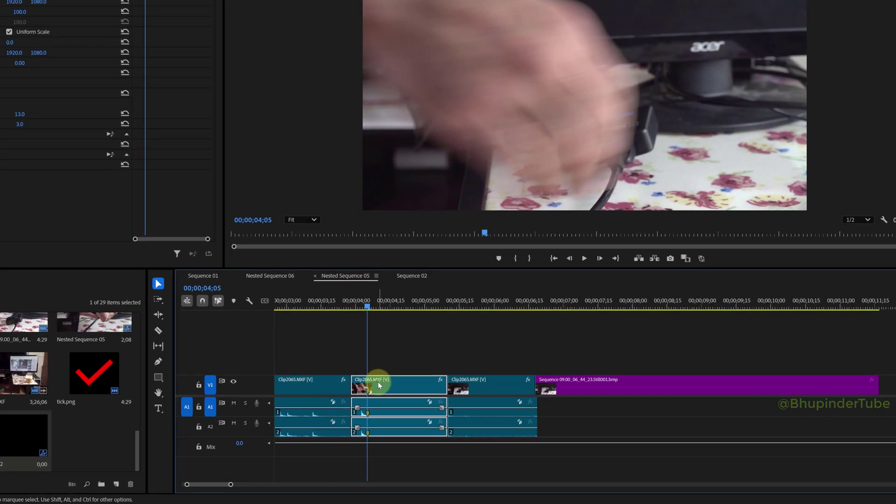
right_click(382, 396)
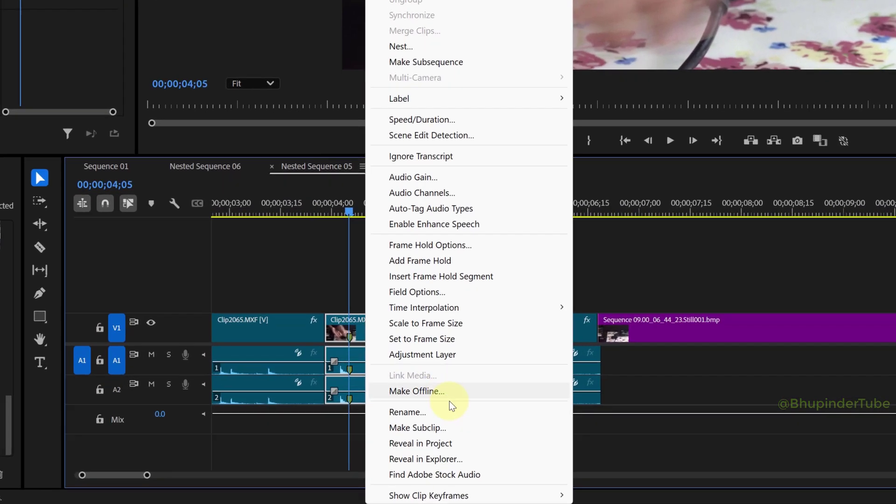
left_click(434, 457)
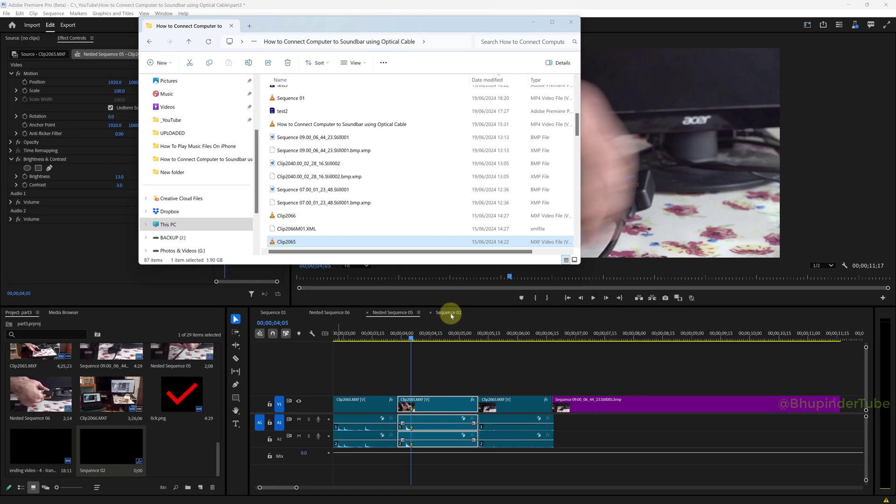
- Drag Clip2065.MXF from File Explorer onto the empty Sequence 02 timeline
left_click(451, 316)
key("alt+Tab")
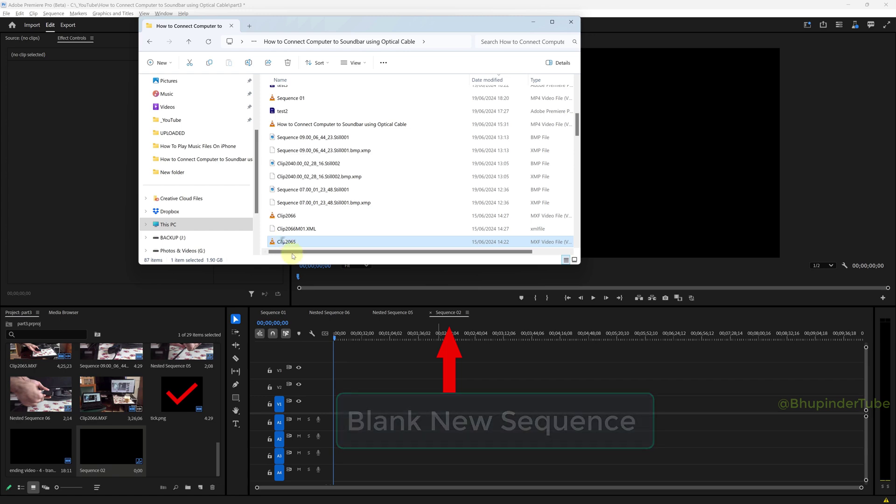
left_click_drag(293, 256, 337, 402)
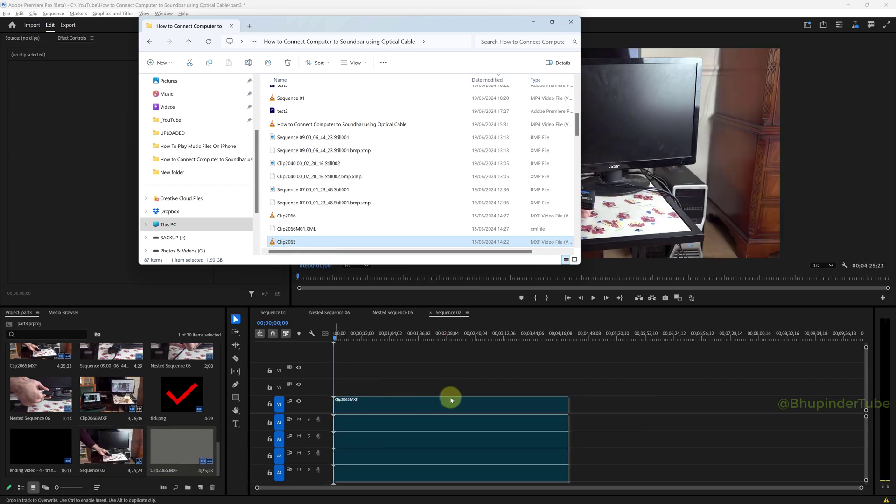
left_click(423, 401)
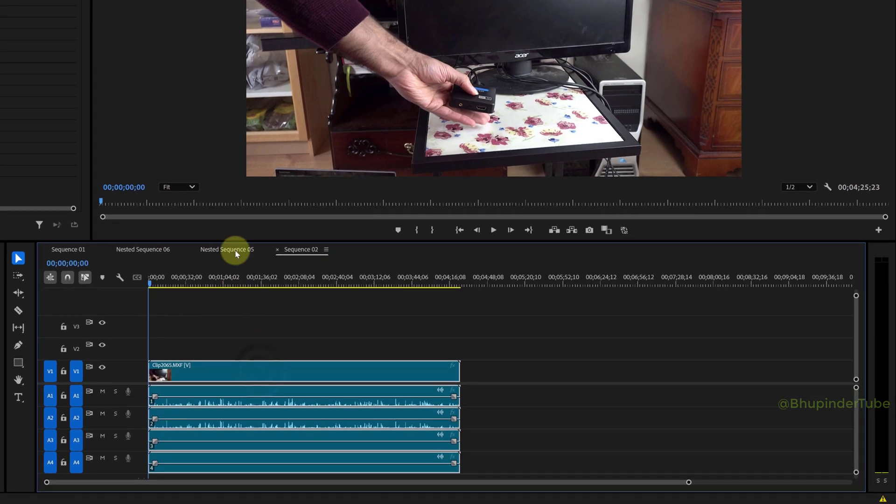
- Copy the glitched clip and play raw Clip2065 in Sequence 02 through the glitch position
left_click(235, 250)
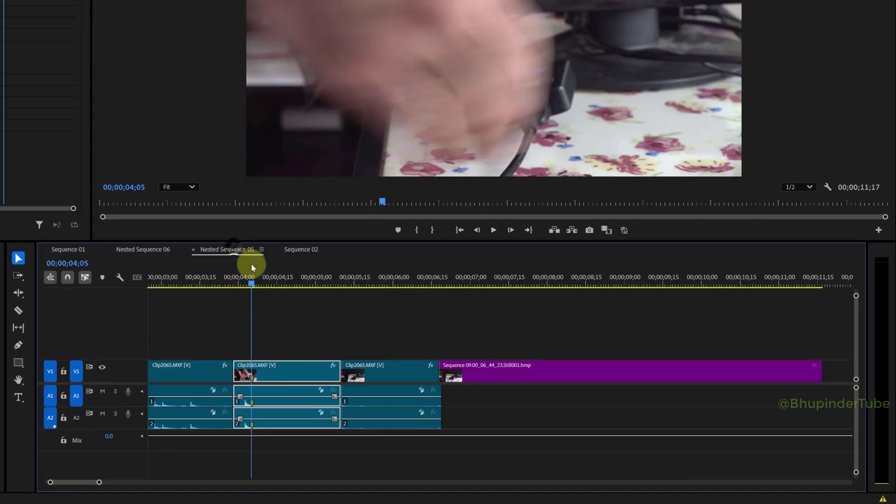
right_click(268, 373)
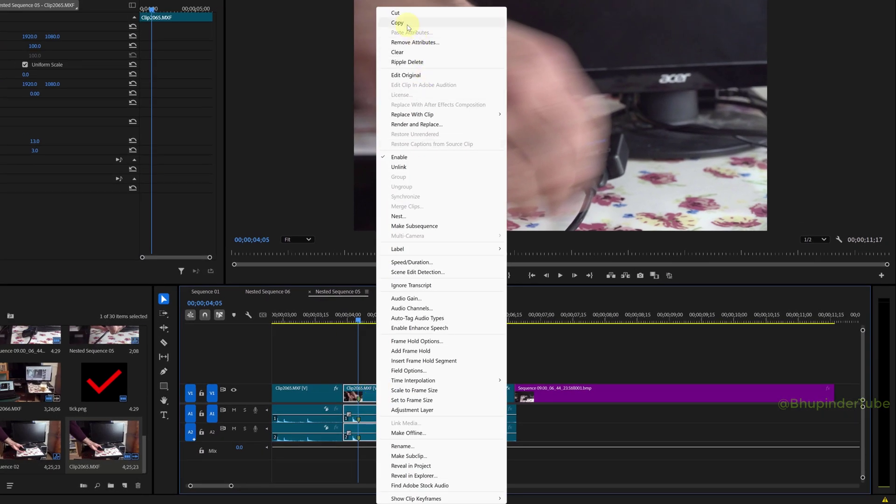
left_click(408, 27)
left_click(403, 291)
left_click(276, 319)
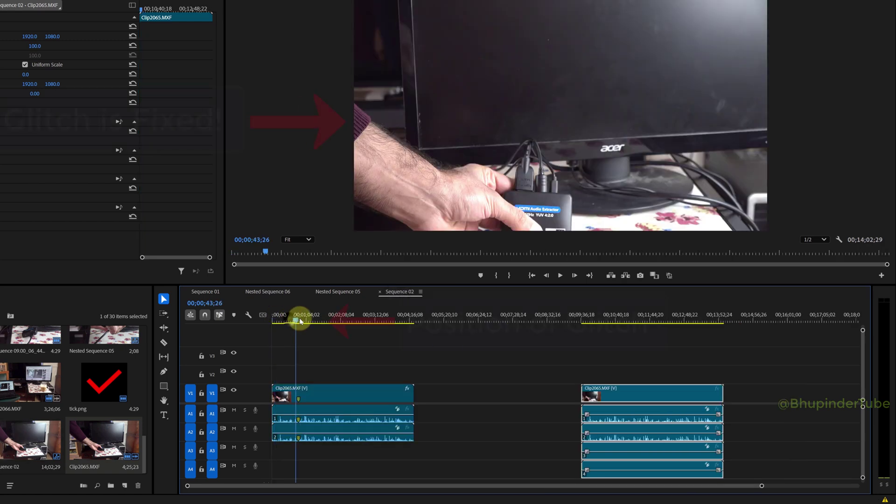
left_click_drag(296, 316, 330, 322)
scroll(282, 366, "up", 5)
key("space")
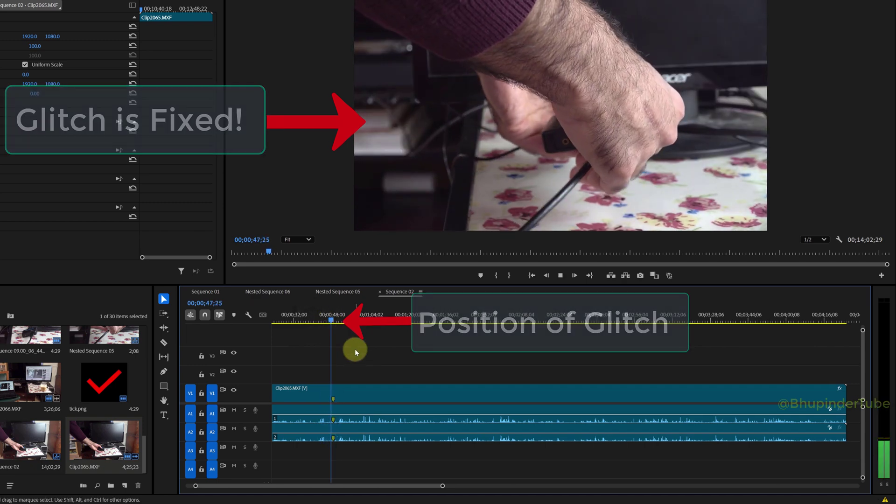
- Zoom into Nested Sequence 05 and replay the glitched section from about 04;00
left_click(333, 290)
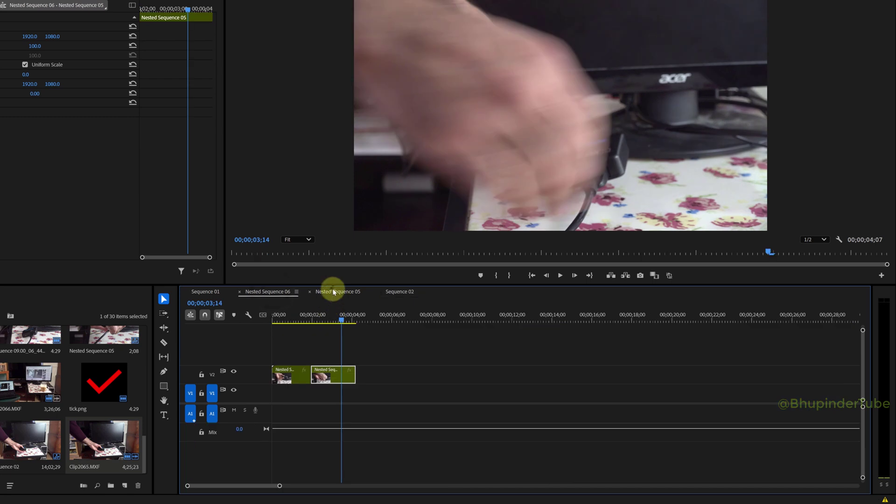
key("=")
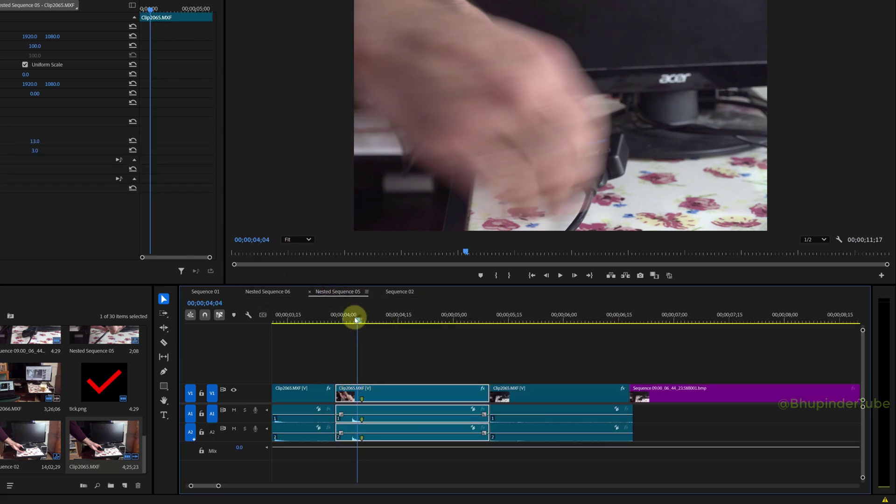
key("space")
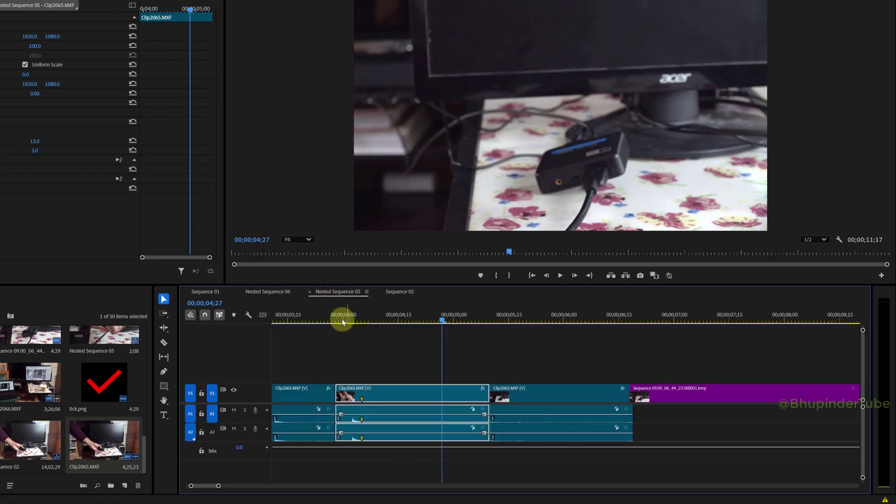
left_click(343, 322)
left_click(371, 369)
key("space")
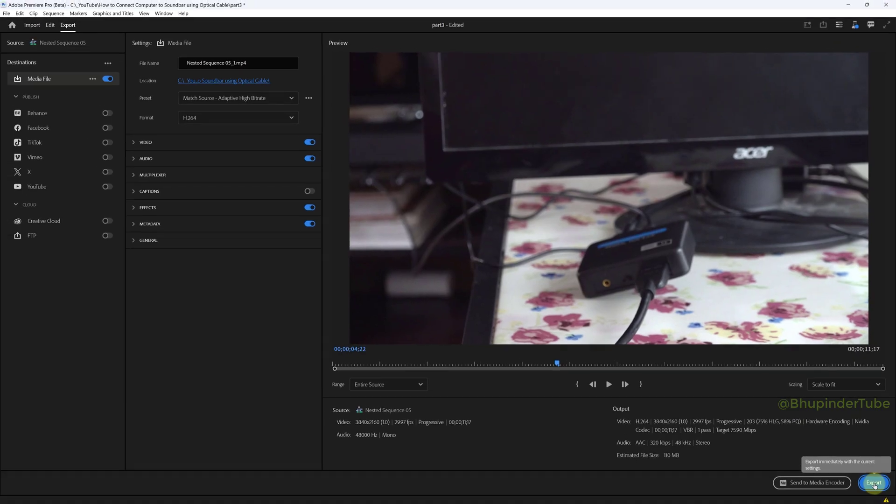
- Export Nested Sequence 05 as Nested Sequence 05_1.mp4, then replay the glitch from 03;29
left_click(873, 484)
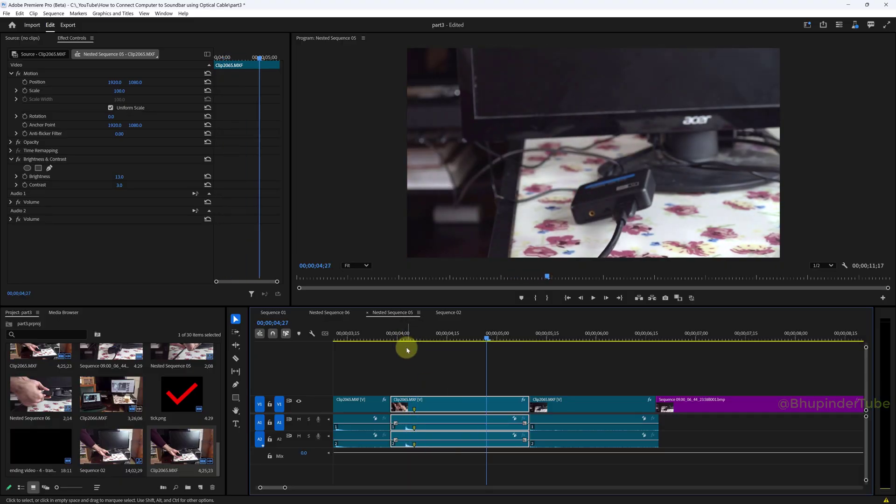
left_click(395, 337)
left_click(421, 381)
key("space")
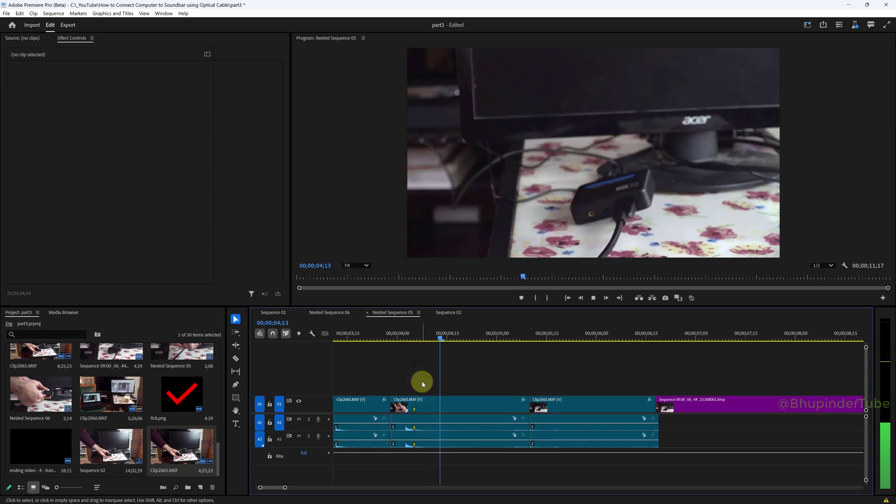
key("space")
left_click(396, 343)
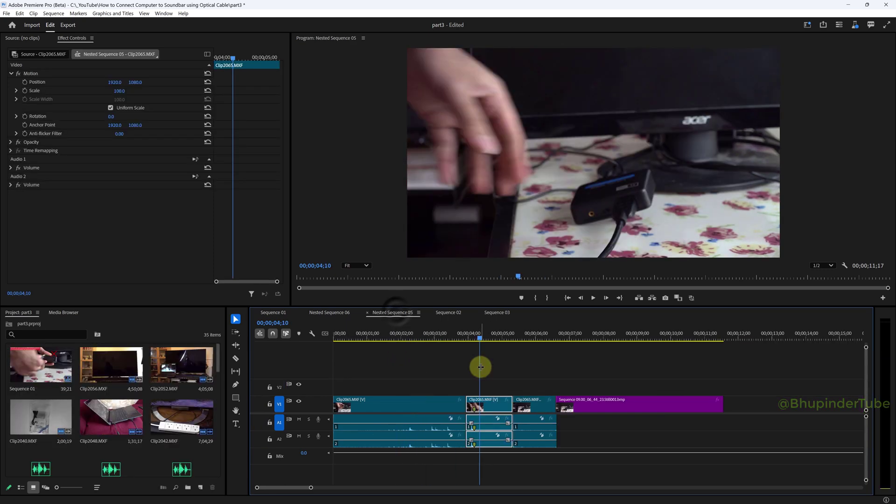
- Copy the glitched Clip2065 section and create a new Sequence 04 with the default preset
right_click(490, 406)
left_click(510, 70)
left_click(7, 13)
mouse_move(28, 22)
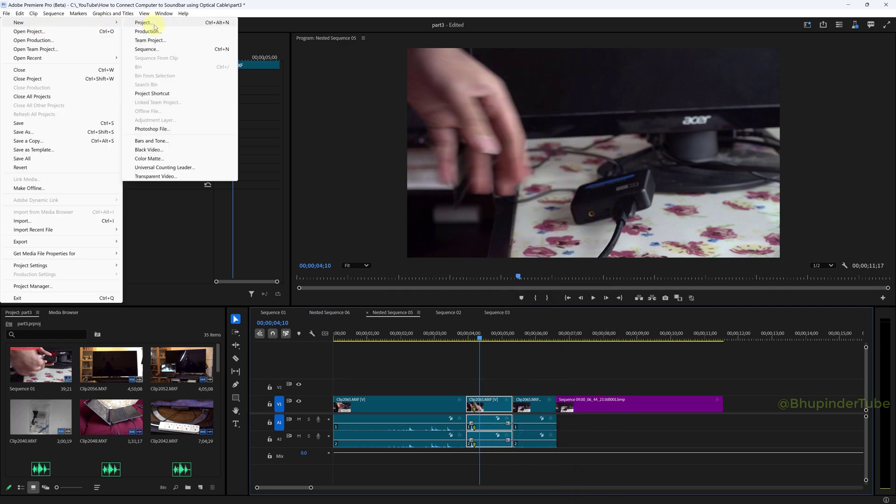
left_click(159, 48)
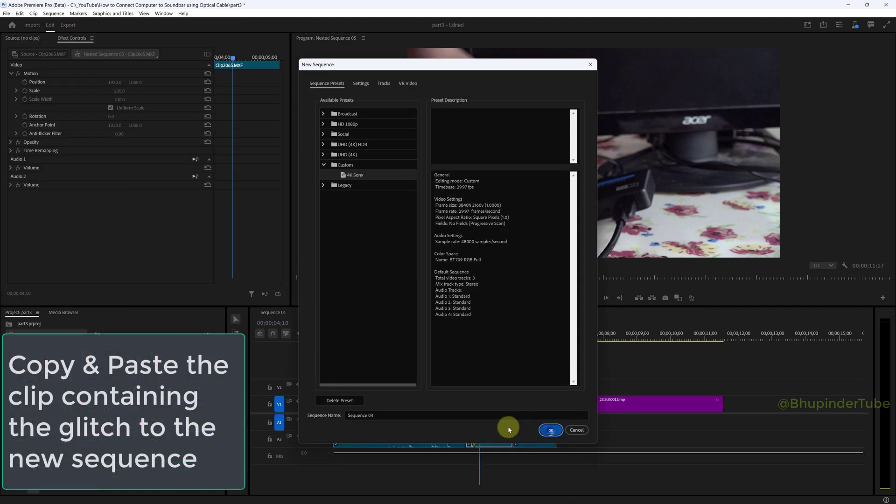
left_click(549, 429)
- Paste the clip into Sequence 04, check its playback, and export it with Ctrl+M
key("ctrl+v")
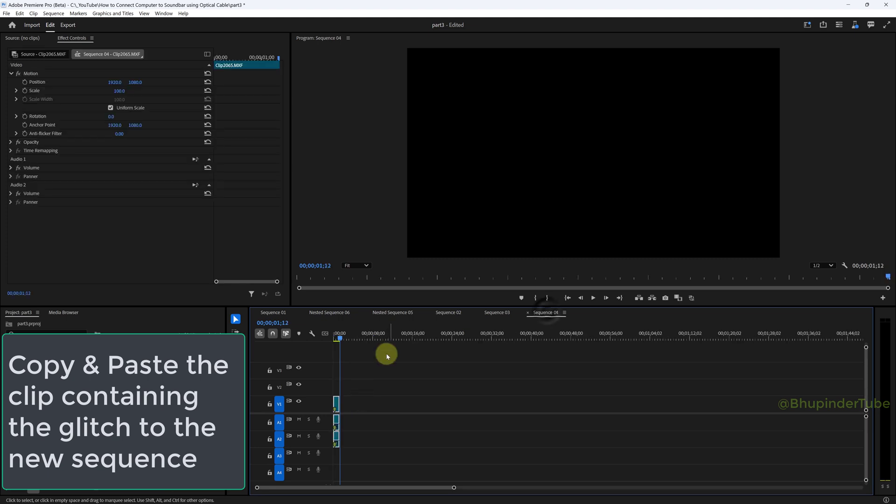
key("space")
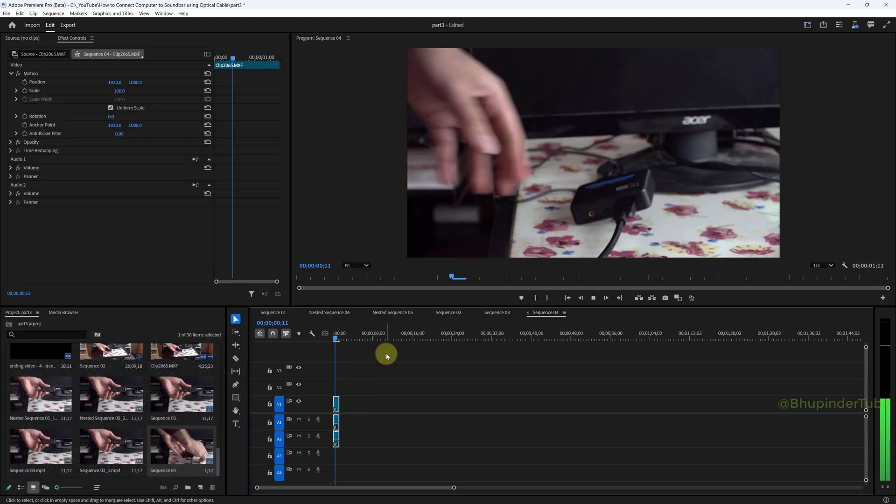
key("ctrl+m")
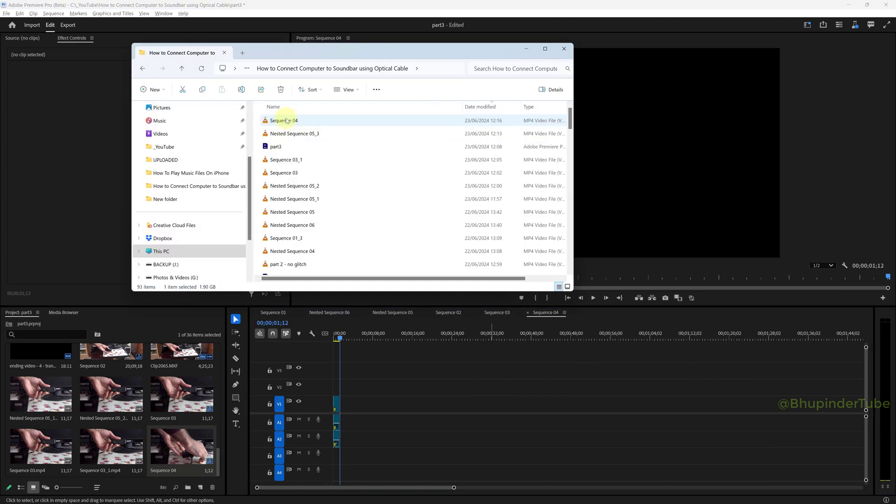
- Play the exported Sequence 04.mp4 in VLC, then zoom out the Nested Sequence 05 timeline
double_click(284, 121)
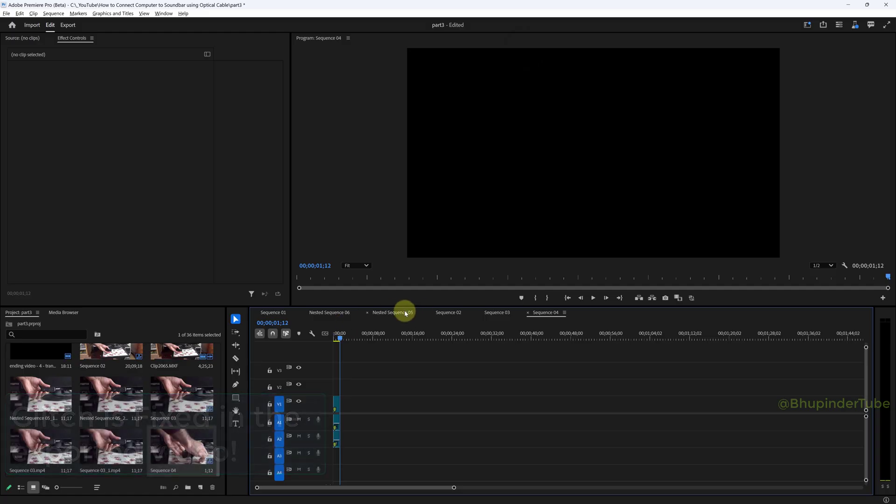
left_click(402, 312)
key("minus")
key("minus")
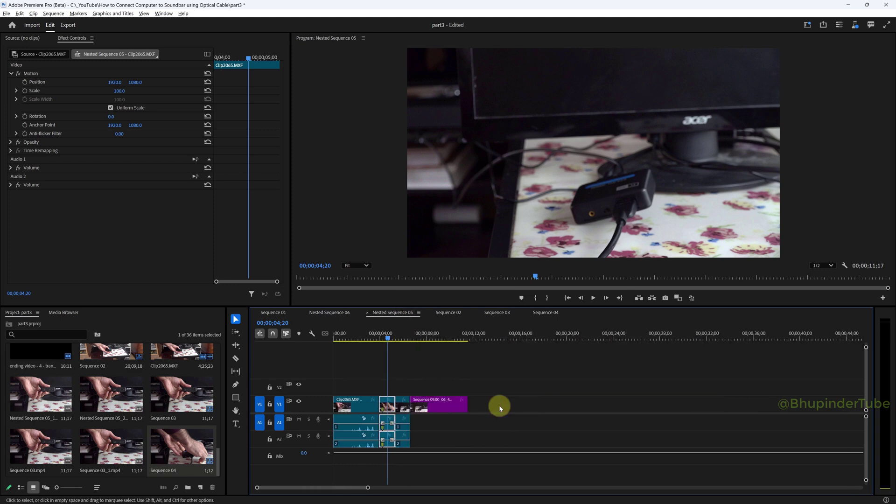
- Bring Sequence 04.mp4 into the timeline, align it over the glitch on V2, then drop it onto V1
key("alt+Tab")
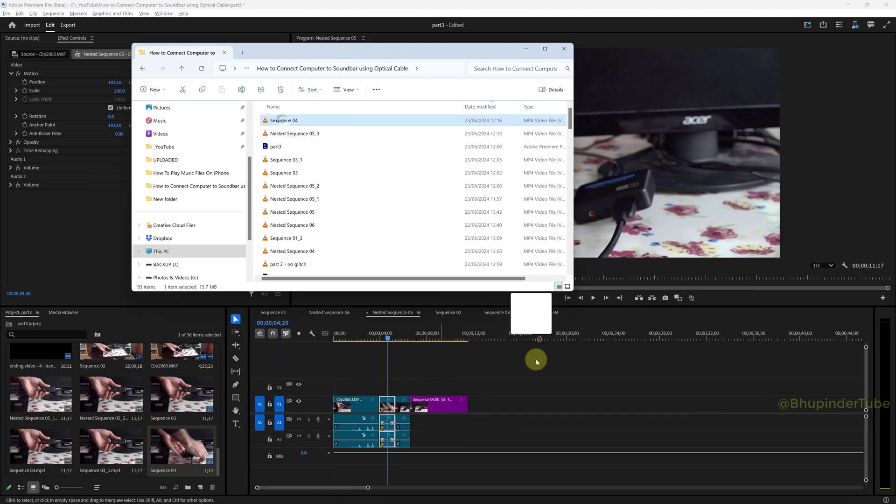
left_click_drag(516, 410, 516, 412)
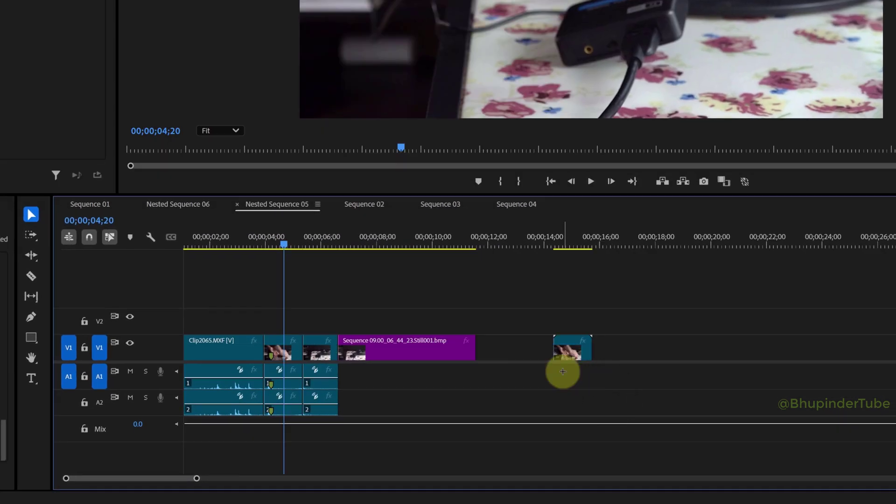
left_click_drag(570, 350, 374, 317)
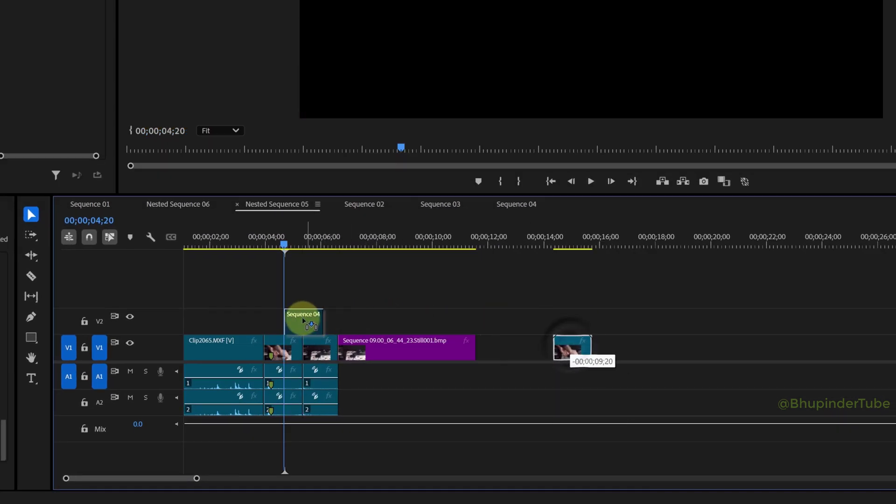
left_click_drag(282, 322, 281, 322)
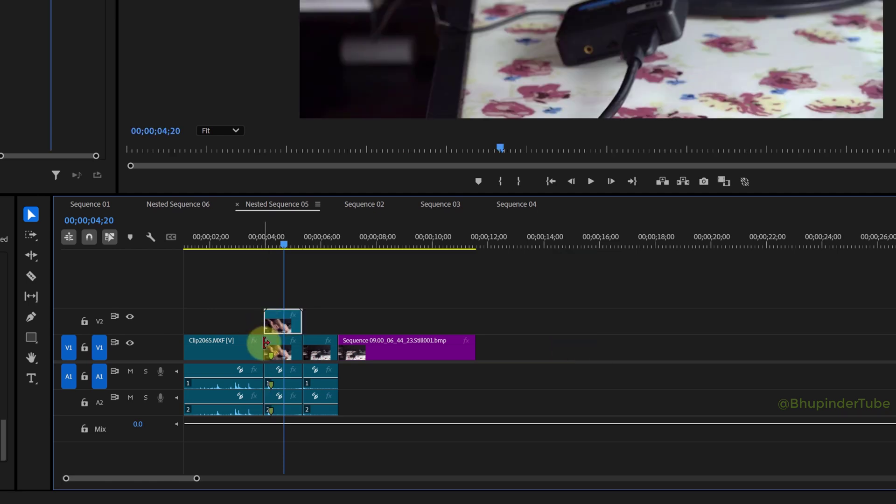
scroll(266, 345, "up", 6)
left_click_drag(344, 318, 315, 347)
- Review the replaced section, then export Nested Sequence 05_4.mp4 and open it for playback
left_click(235, 239)
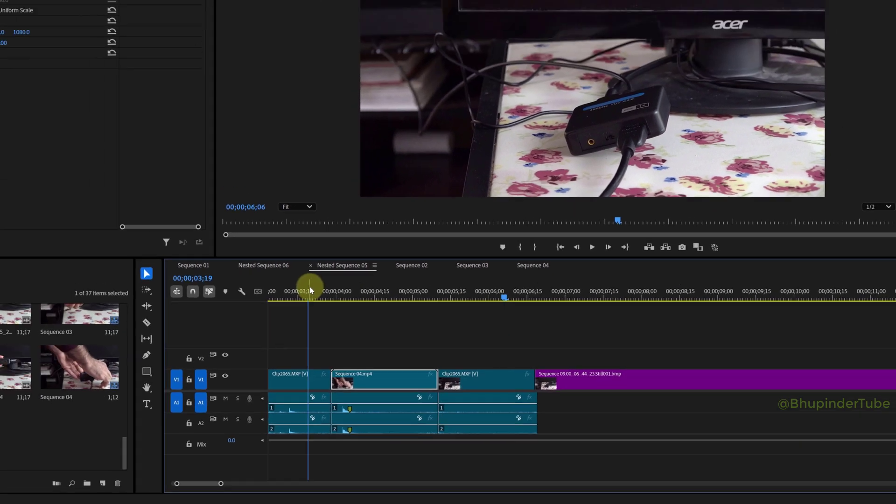
key("space")
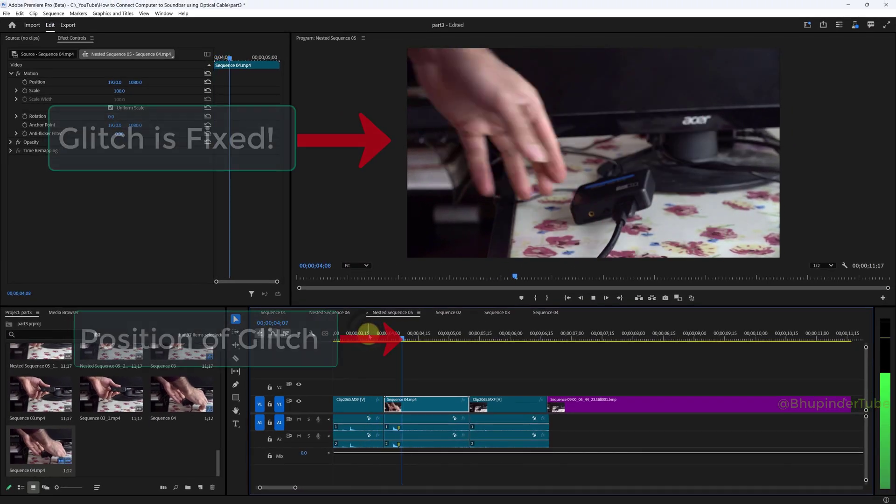
scroll(466, 346, "up", 5)
left_click_drag(539, 337, 578, 348)
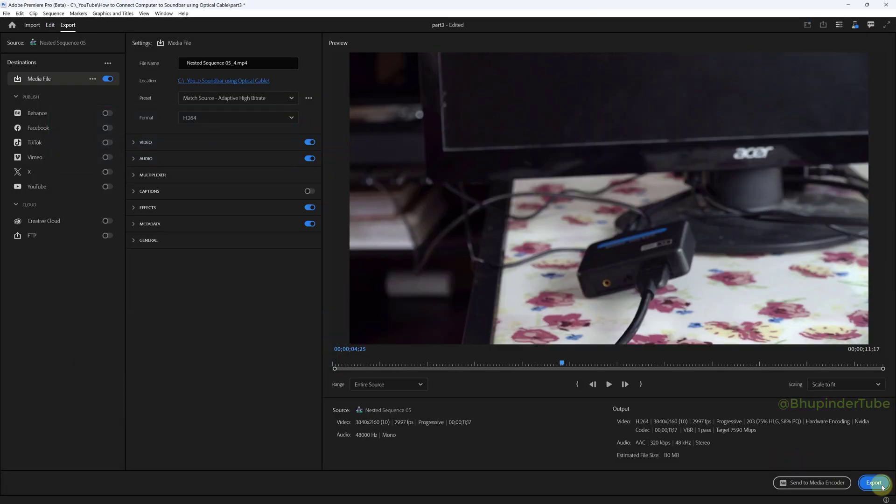
left_click(874, 483)
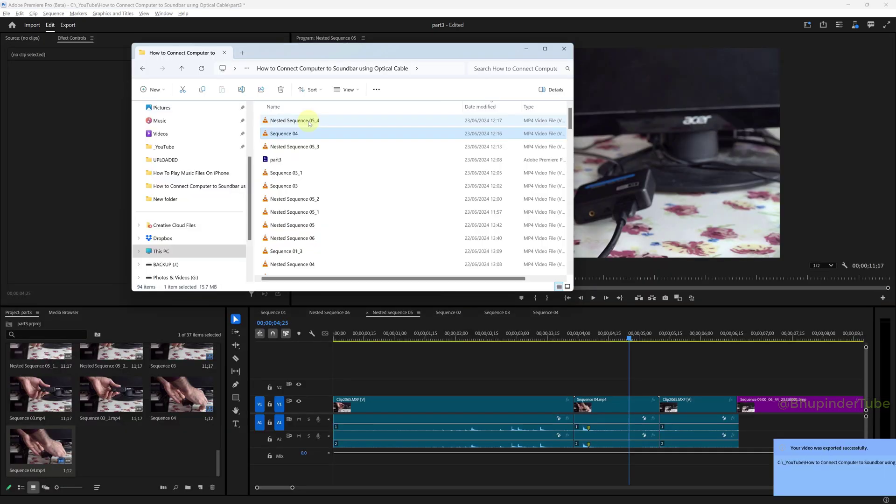
double_click(309, 122)
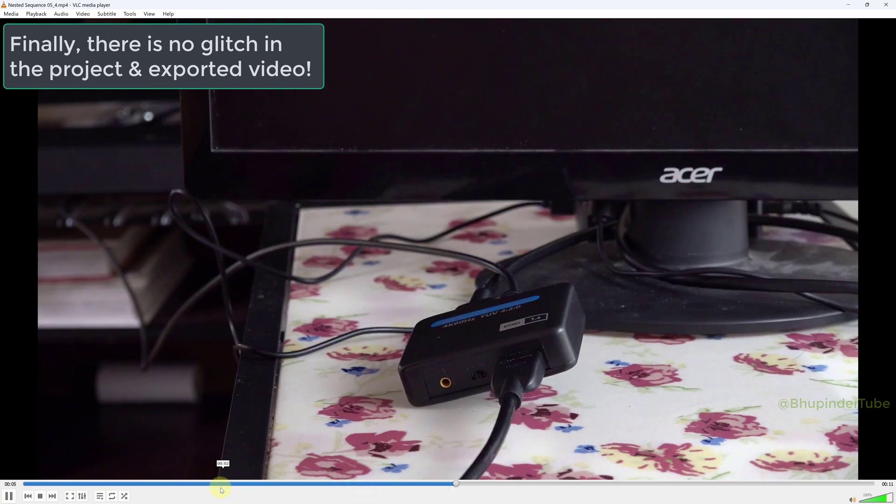
- Jump VLC back to 00:02 and watch Nested Sequence 05_4.mp4 play cleanly
left_click(221, 484)
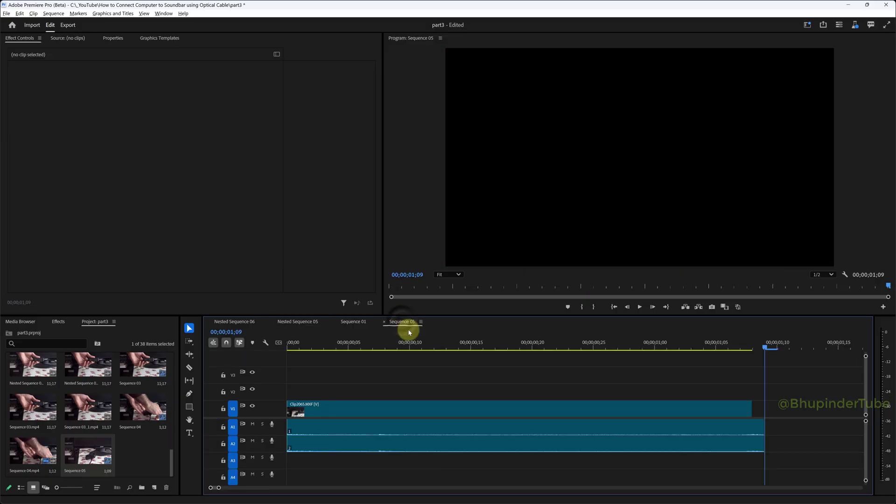
- Copy the Clip2065 clip with its Brightness & Contrast settings from Sequence 05
left_click(430, 413)
right_click(431, 414)
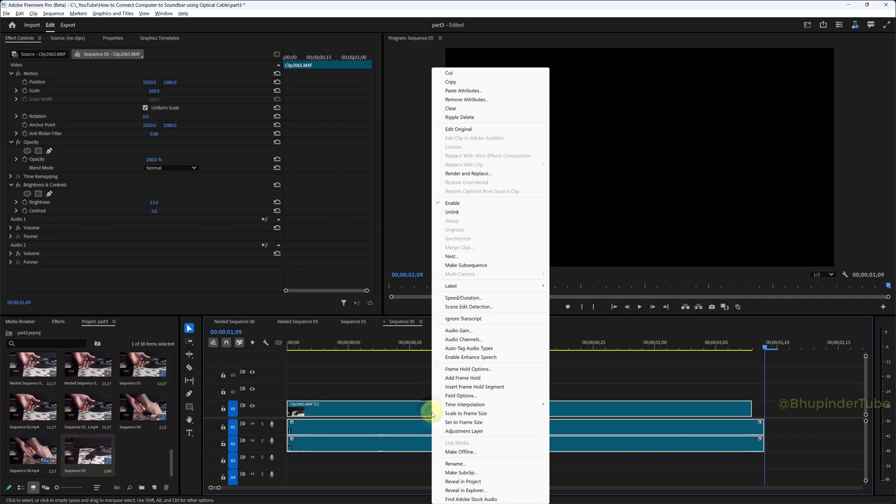
left_click(450, 82)
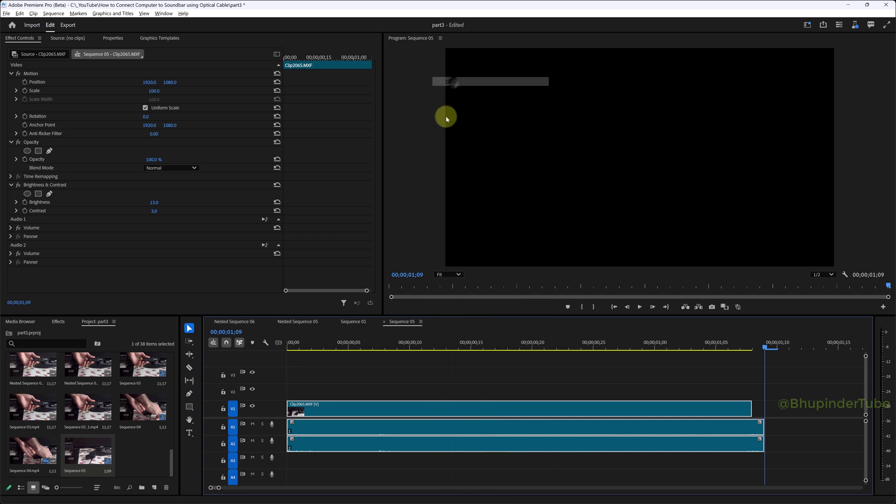
- Select all Nested Sequence 05 clips and paste the Brightness & Contrast attributes (13.0, 3.0)
left_click(302, 323)
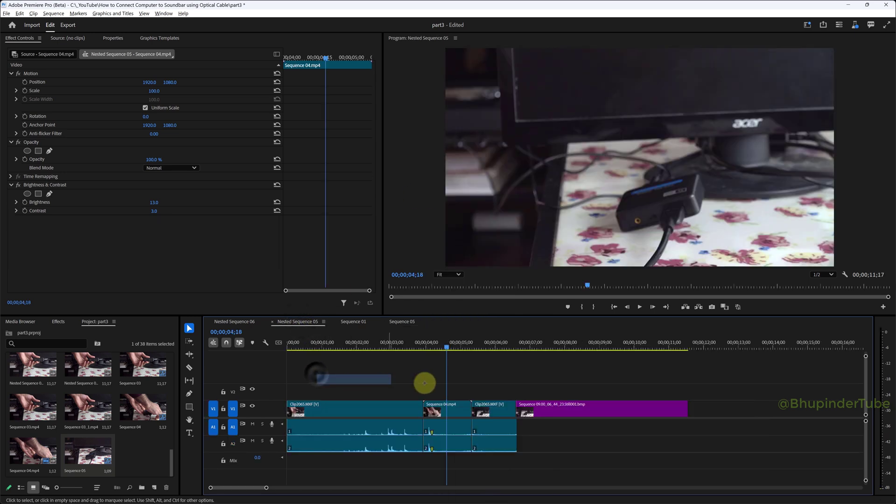
left_click_drag(489, 376, 563, 405)
right_click(404, 406)
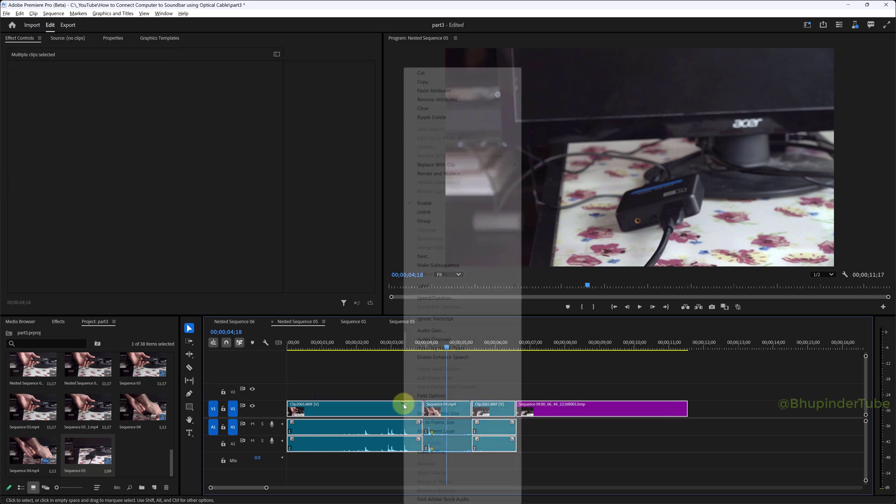
left_click(443, 92)
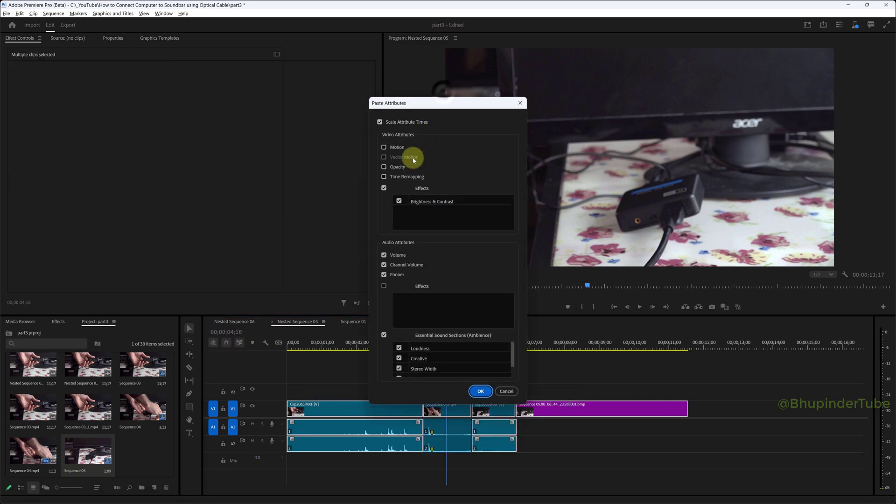
left_click(479, 392)
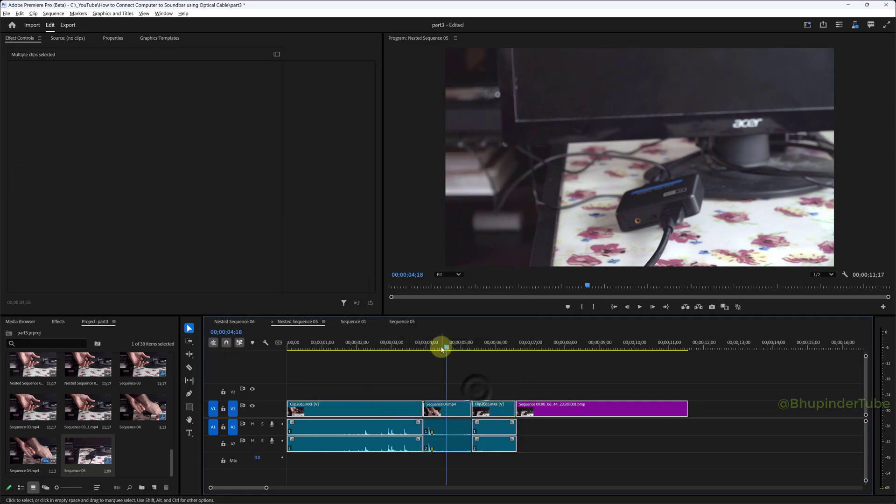
left_click_drag(441, 349, 420, 347)
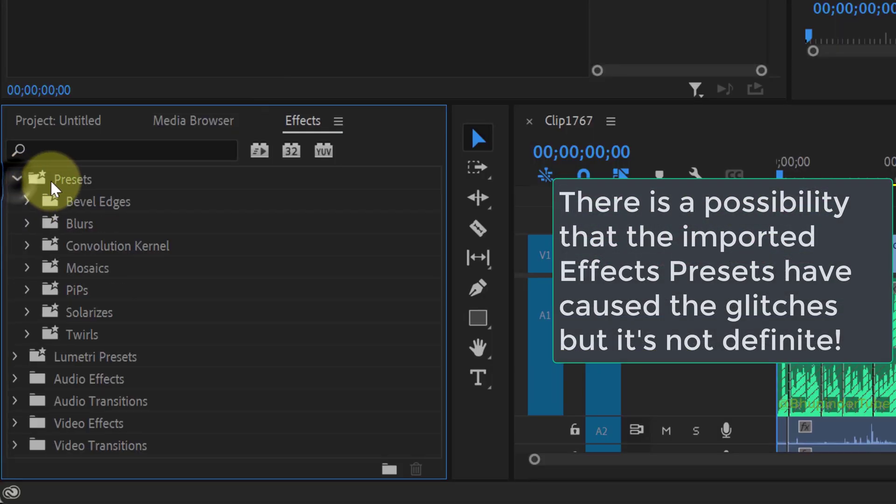
- Import the all-presets file from the PP Presets folder into the Effects panel's Presets bin
left_click(67, 182)
right_click(71, 187)
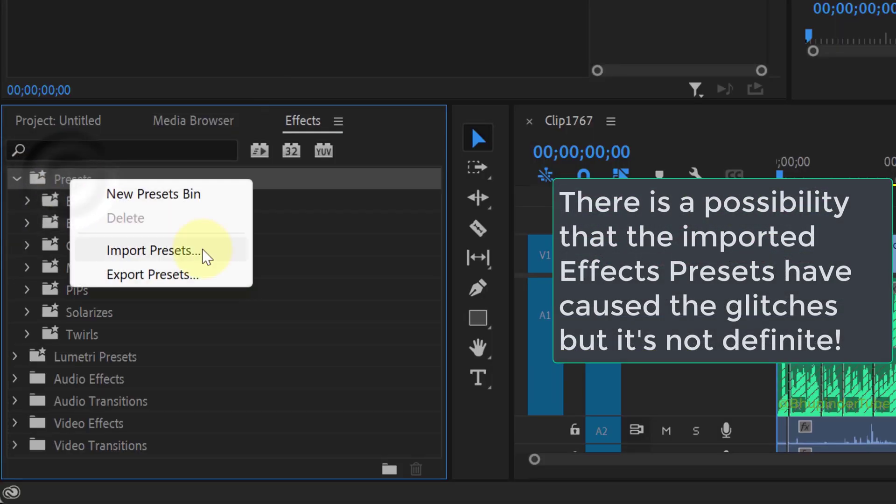
left_click(220, 256)
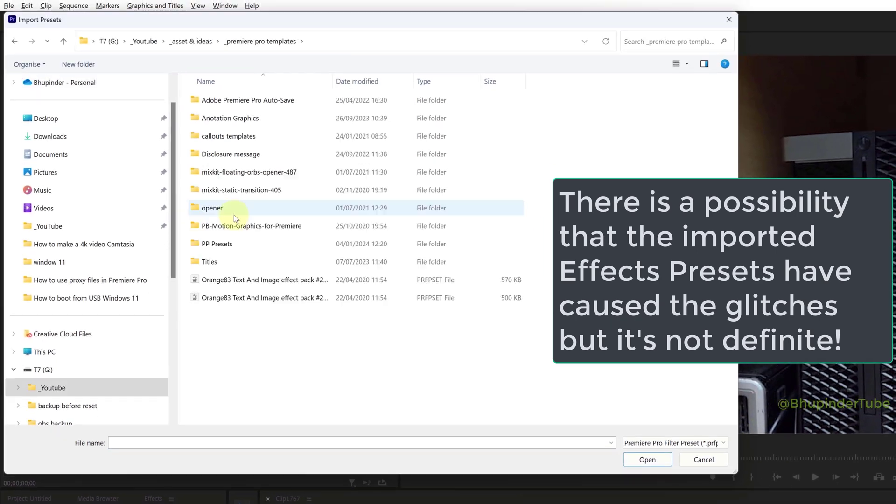
left_click(235, 102)
double_click(234, 104)
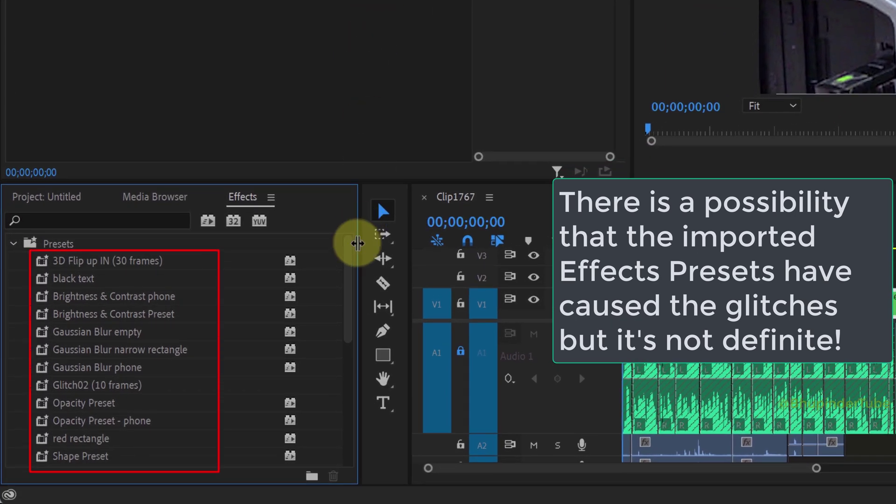
left_click_drag(353, 259, 349, 315)
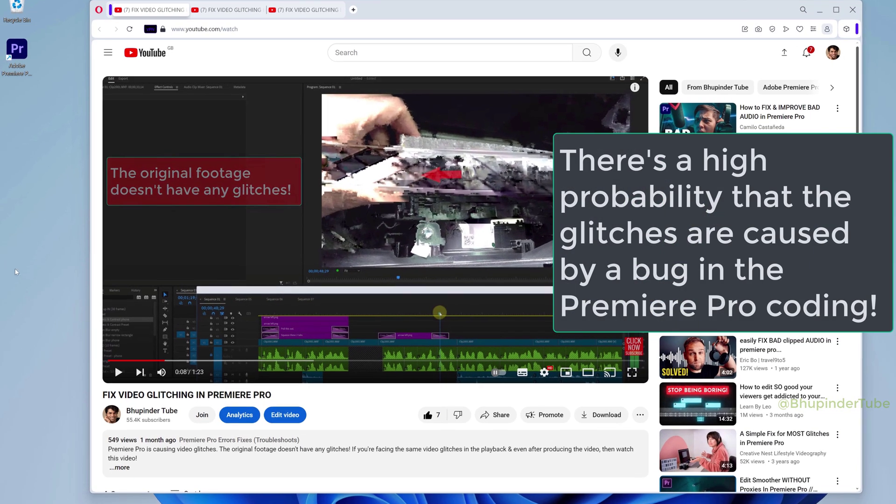
left_click(216, 293)
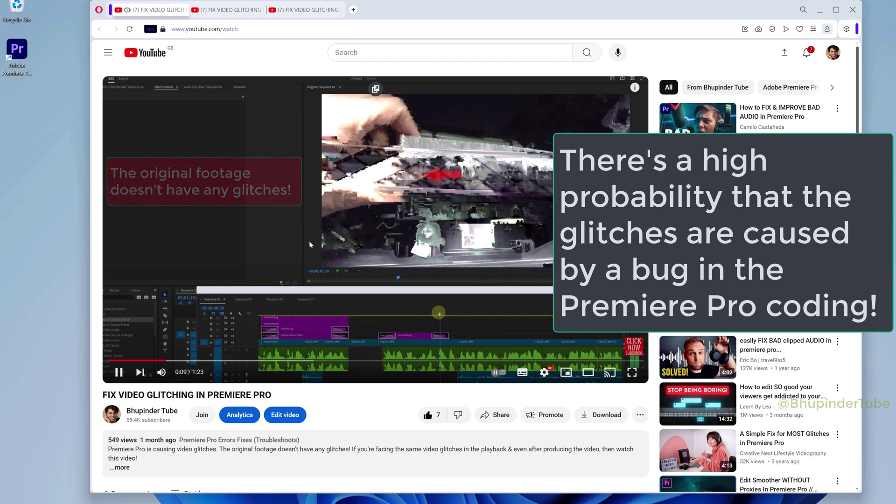
left_click(226, 11)
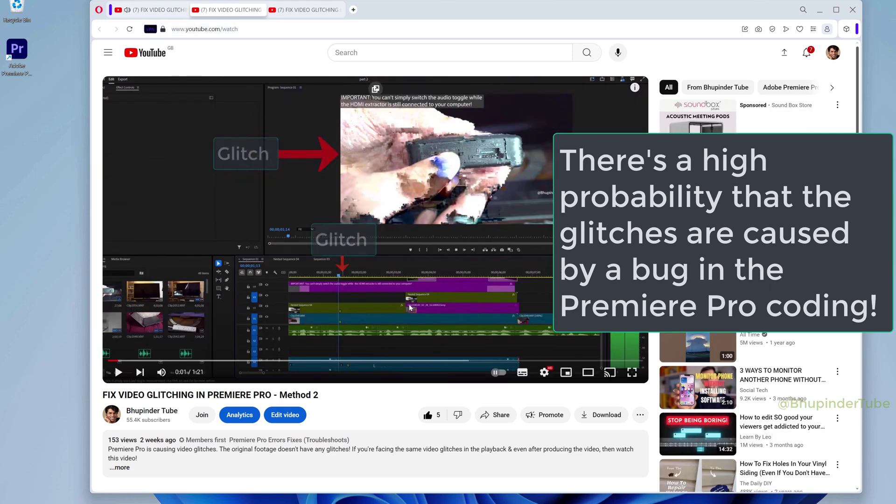
left_click(304, 11)
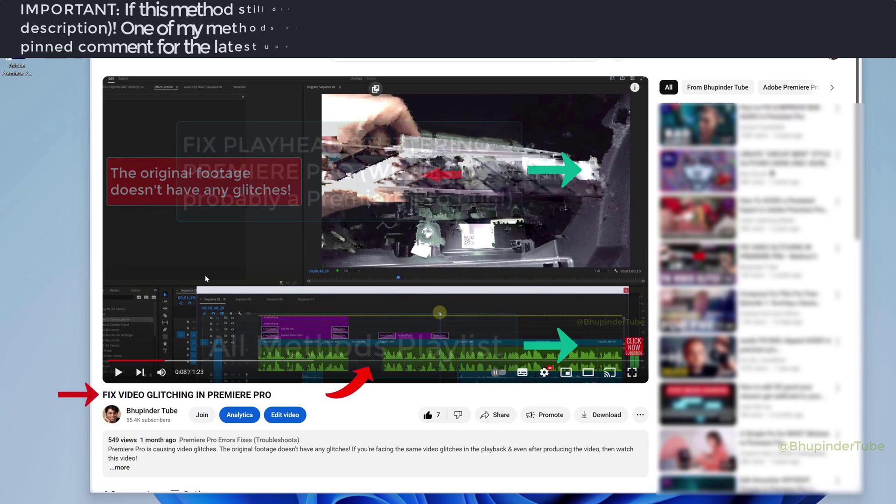
- Continue playing the FIX VIDEO GLITCHING IN PREMIERE PRO tutorial from 0:09
left_click(263, 265)
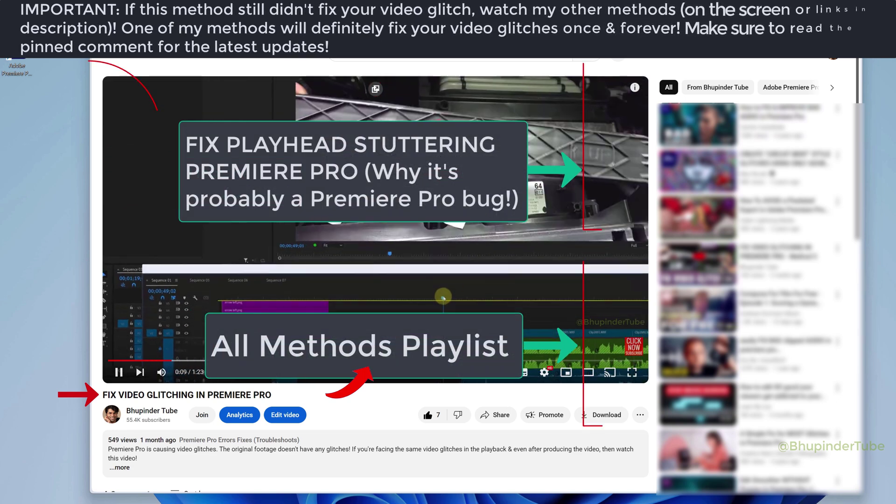